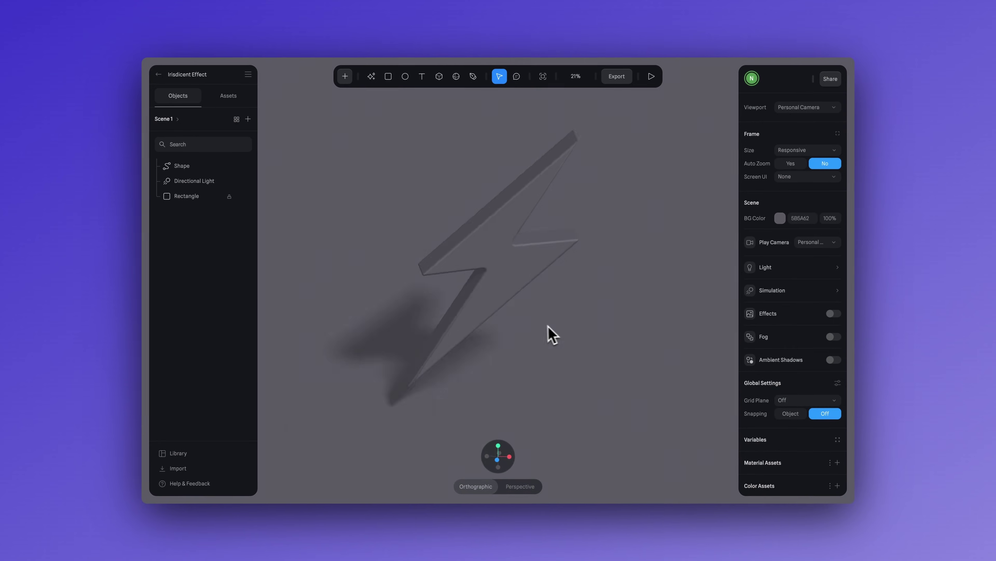
Step: Select the lightning bolt shape and change its Color material layer to Normal
{"action": "left_click_drag", "start_coordinate": [530, 324], "coordinate": [556, 324]}
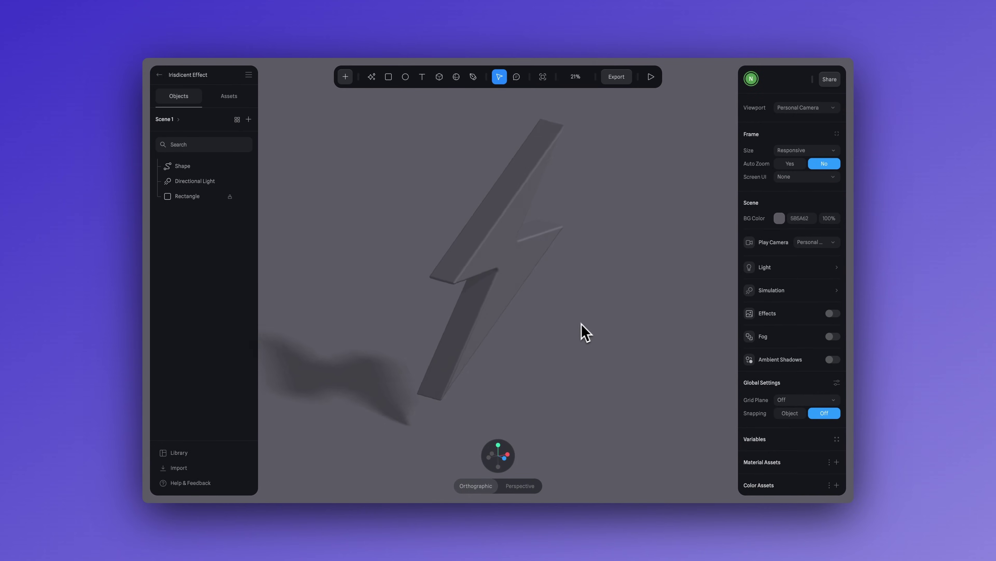
{"action": "left_click", "coordinate": [536, 334]}
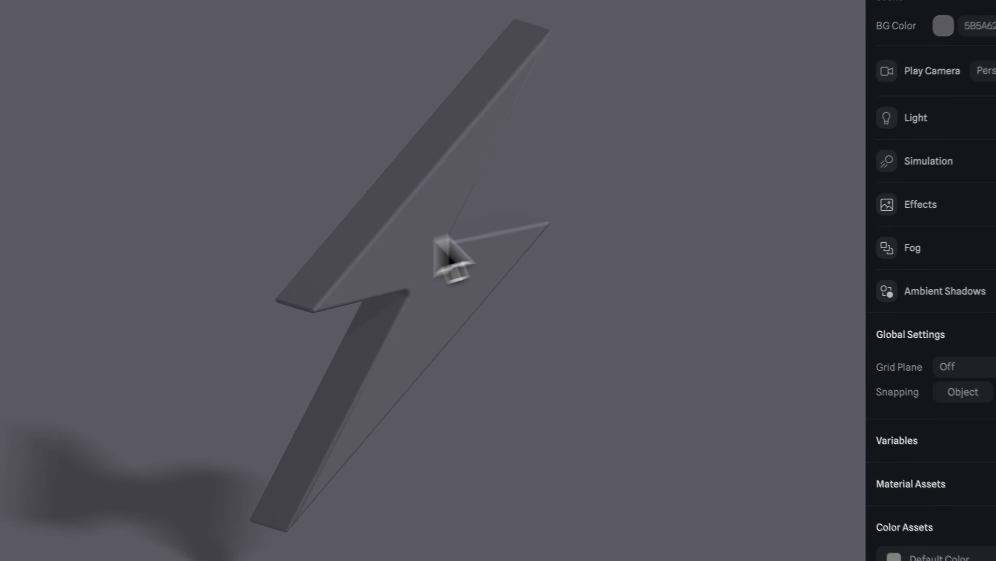
{"action": "left_click", "coordinate": [391, 261]}
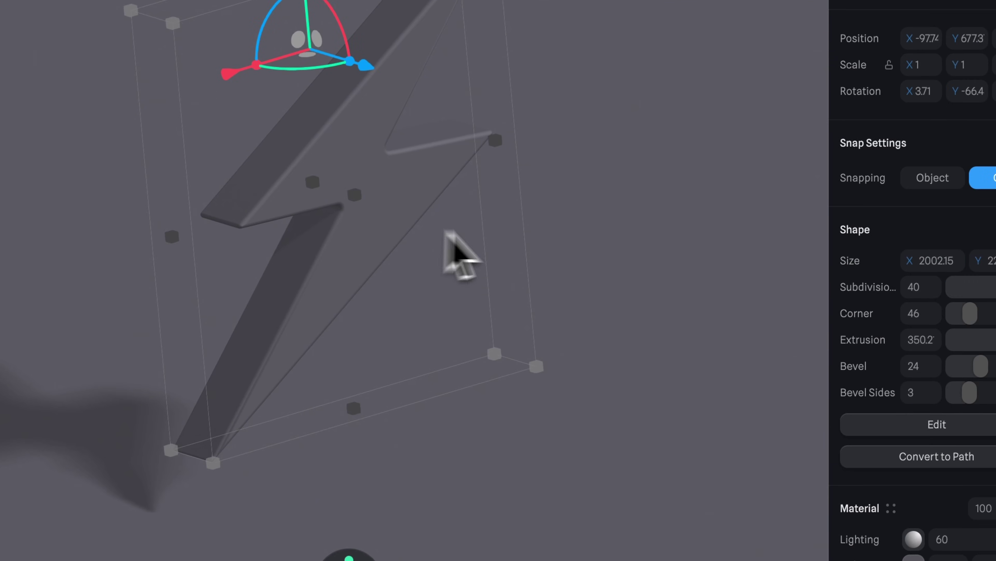
{"action": "scroll", "coordinate": [871, 341], "scroll_direction": "down", "scroll_amount": 6}
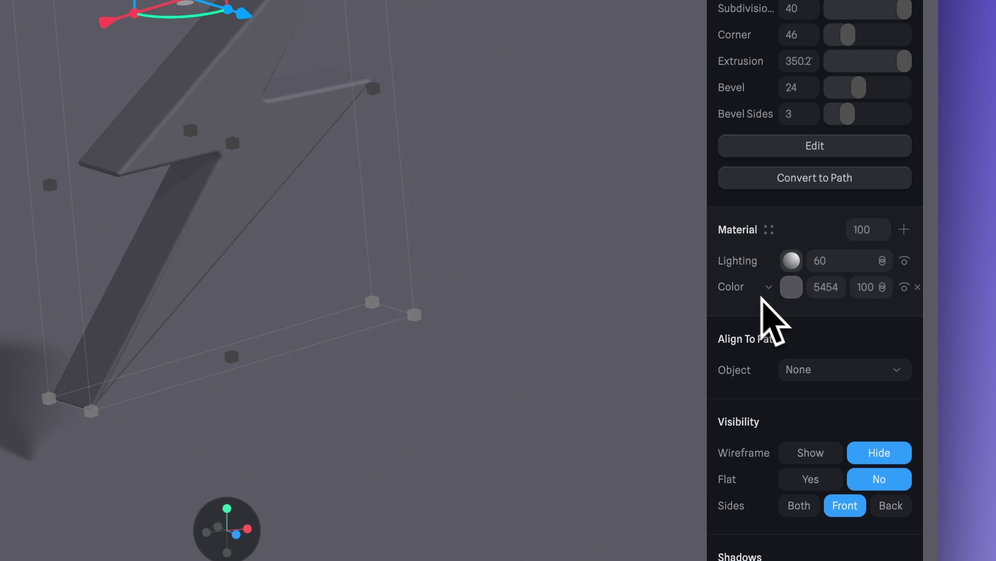
{"action": "left_click", "coordinate": [769, 288]}
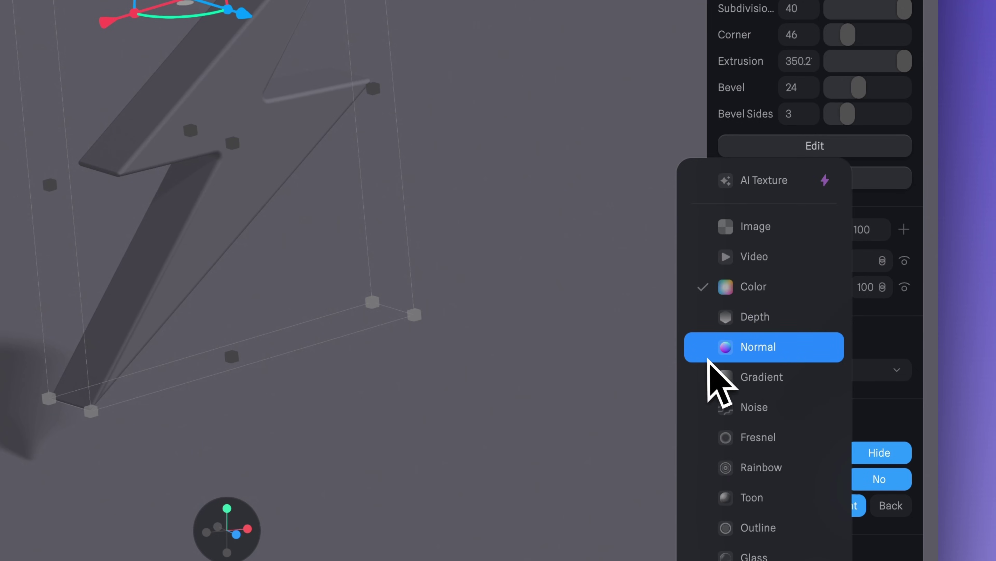
{"action": "left_click", "coordinate": [754, 353]}
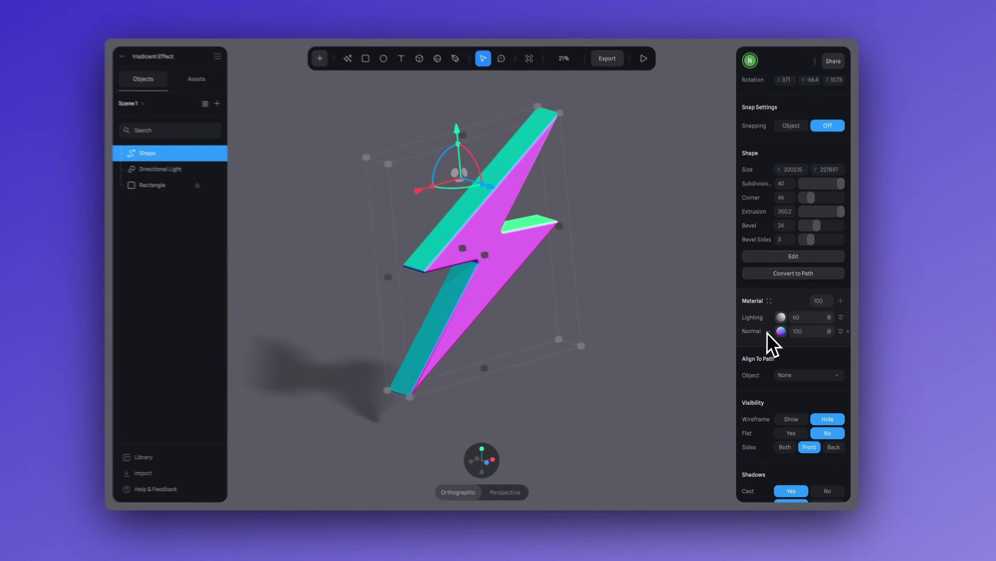
Step: Try a Depth layer in place of Normal and adjust its gradient position and direction on the bolt
{"action": "left_click", "coordinate": [769, 286]}
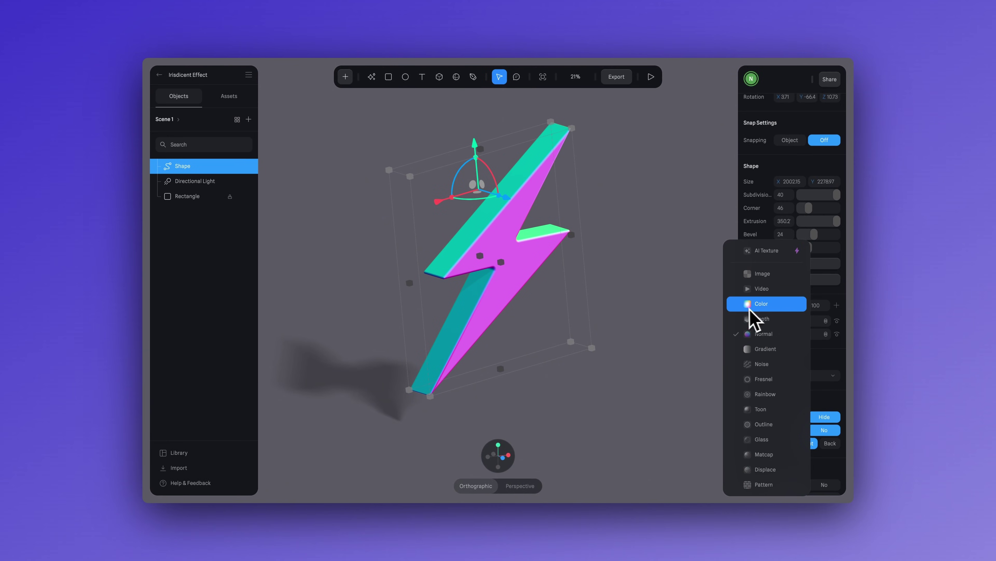
{"action": "left_click", "coordinate": [758, 323]}
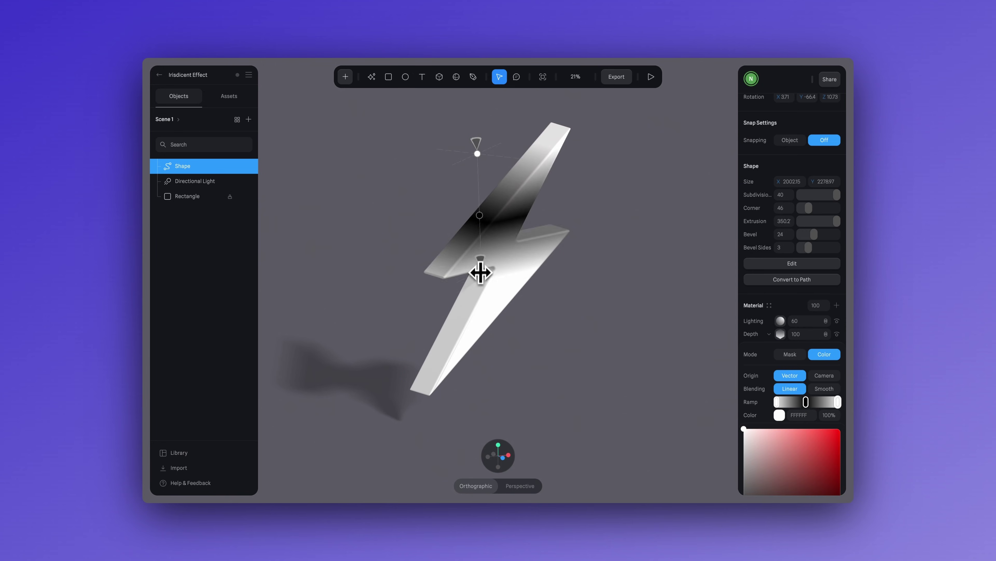
{"action": "left_click_drag", "start_coordinate": [481, 272], "coordinate": [497, 367]}
{"action": "scroll", "coordinate": [793, 353], "scroll_direction": "down", "scroll_amount": 2}
{"action": "left_click_drag", "start_coordinate": [818, 390], "coordinate": [826, 389]}
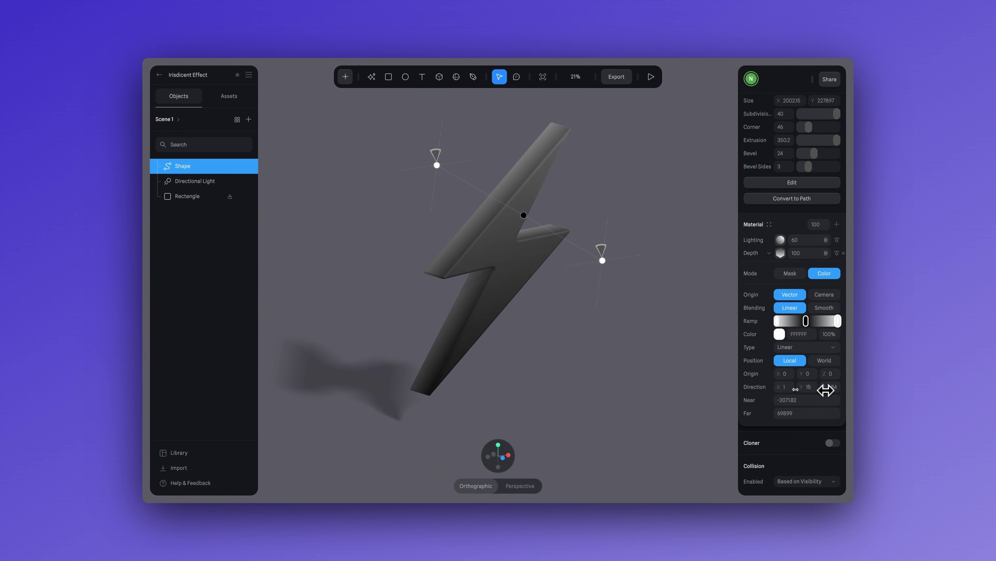
{"action": "left_click", "coordinate": [625, 285]}
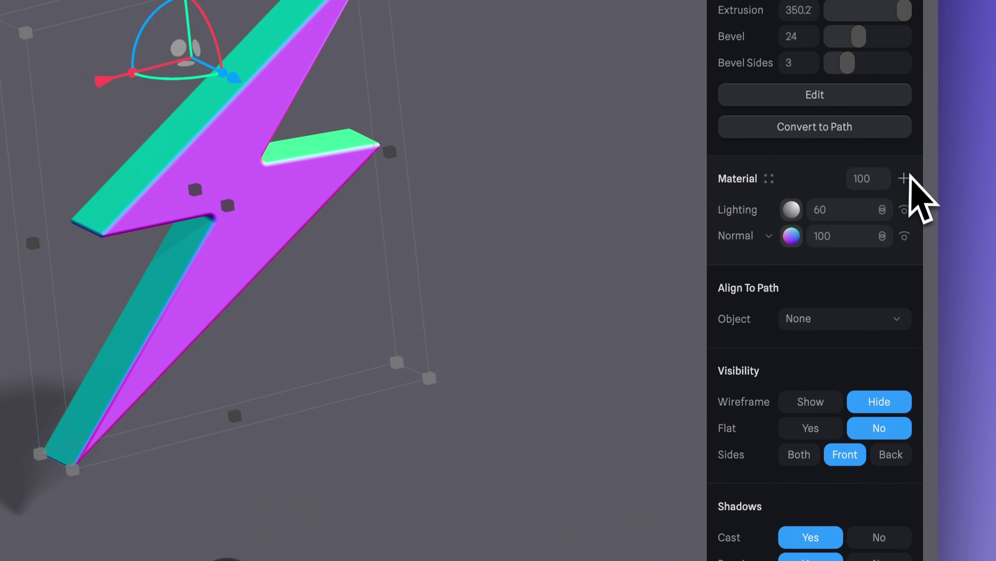
Step: Add a Rainbow layer on top of the bolt's material and set its blending mode to Screen
{"action": "left_click", "coordinate": [904, 179]}
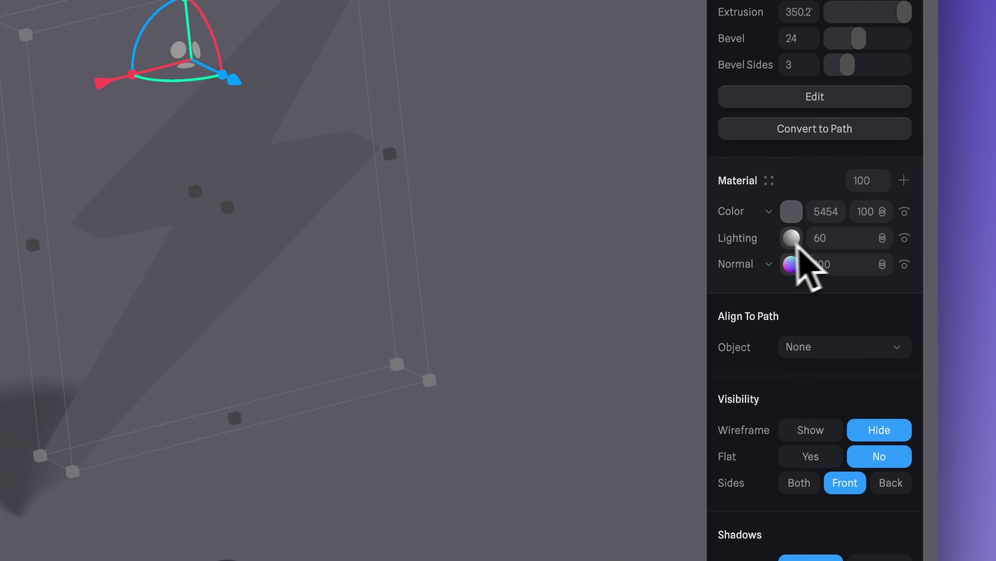
{"action": "left_click", "coordinate": [771, 213]}
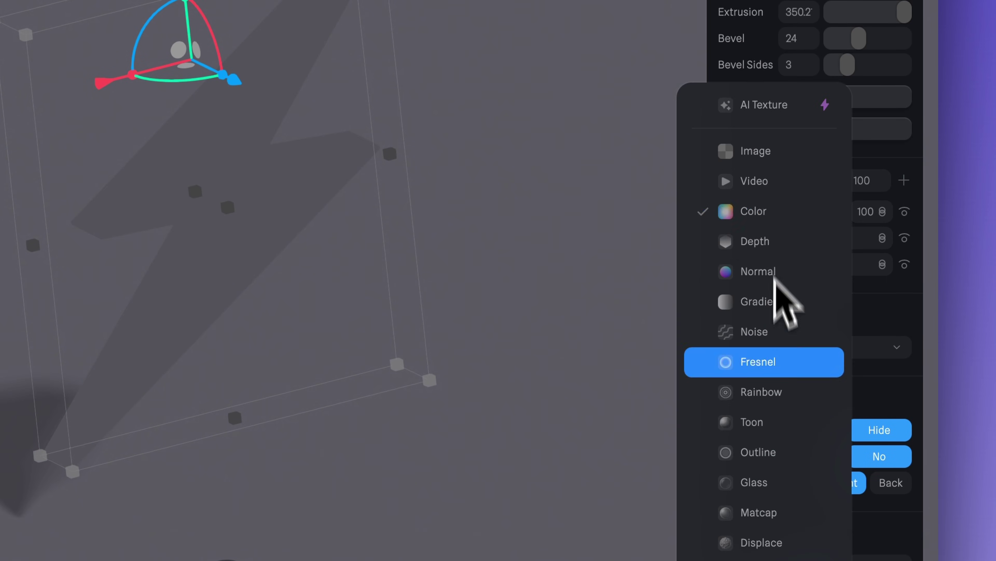
{"action": "left_click", "coordinate": [791, 392]}
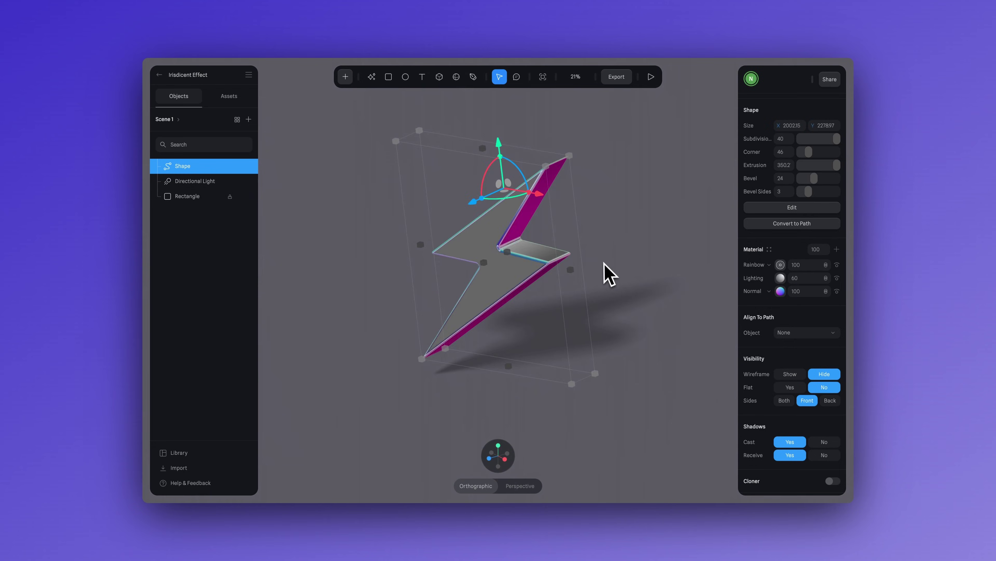
{"action": "left_click", "coordinate": [658, 263]}
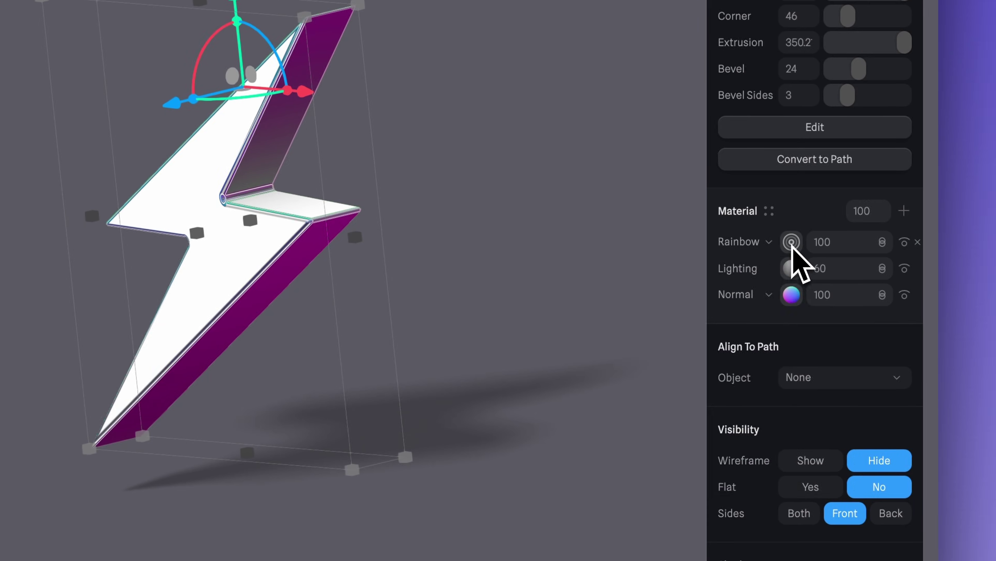
{"action": "left_click", "coordinate": [952, 296]}
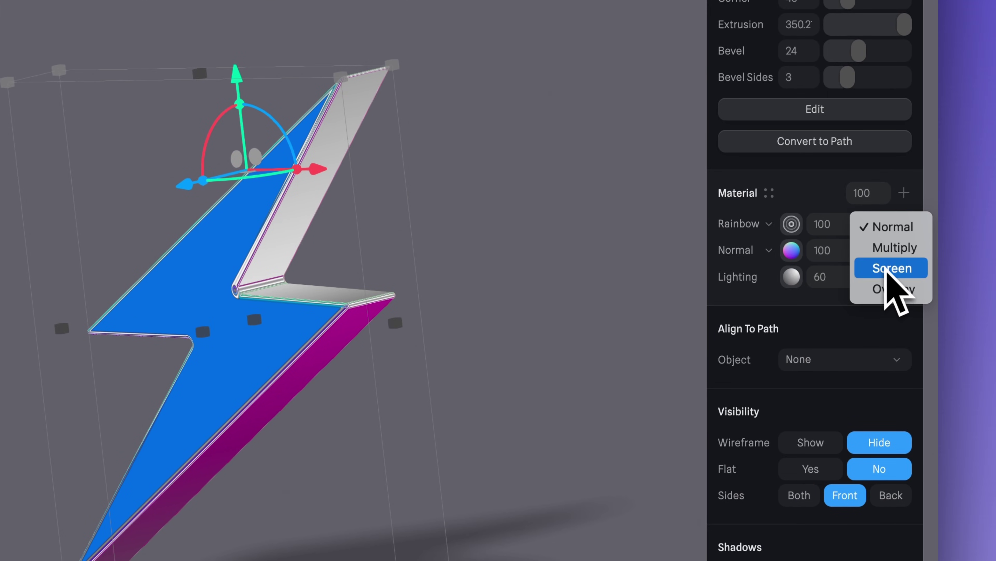
{"action": "left_click", "coordinate": [917, 271]}
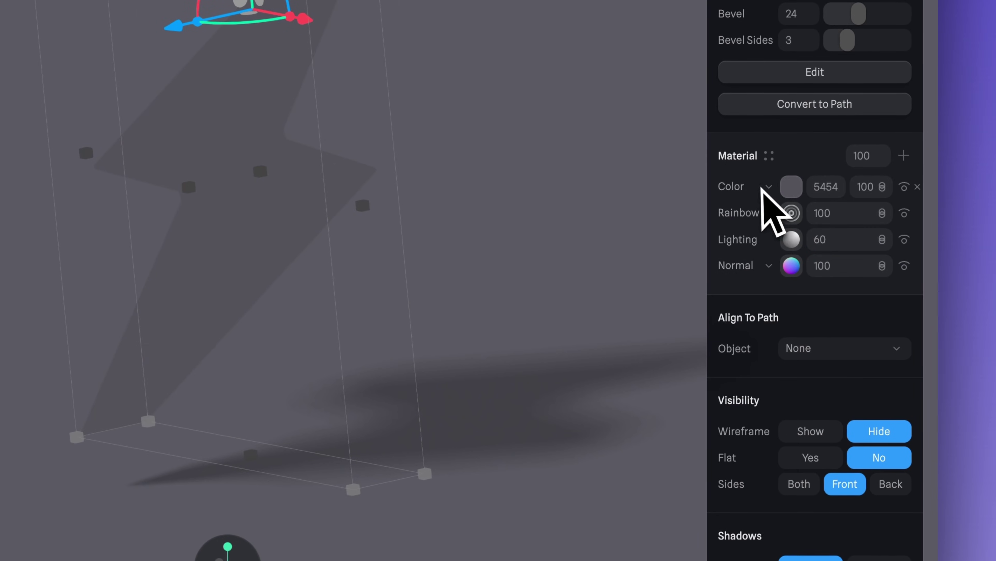
Step: Change the bolt's topmost Color material layer to Matcap
{"action": "left_click", "coordinate": [765, 188]}
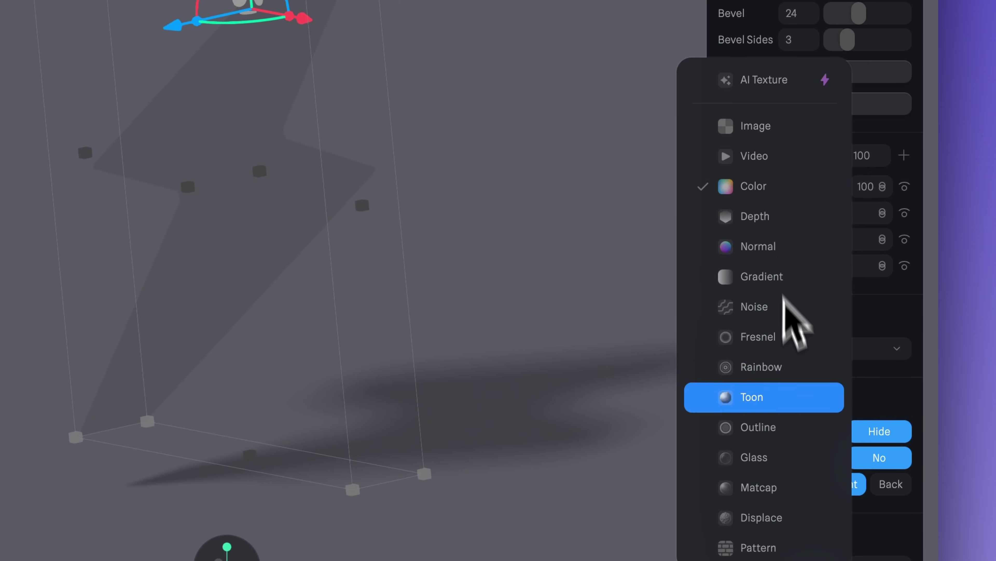
{"action": "left_click", "coordinate": [812, 486]}
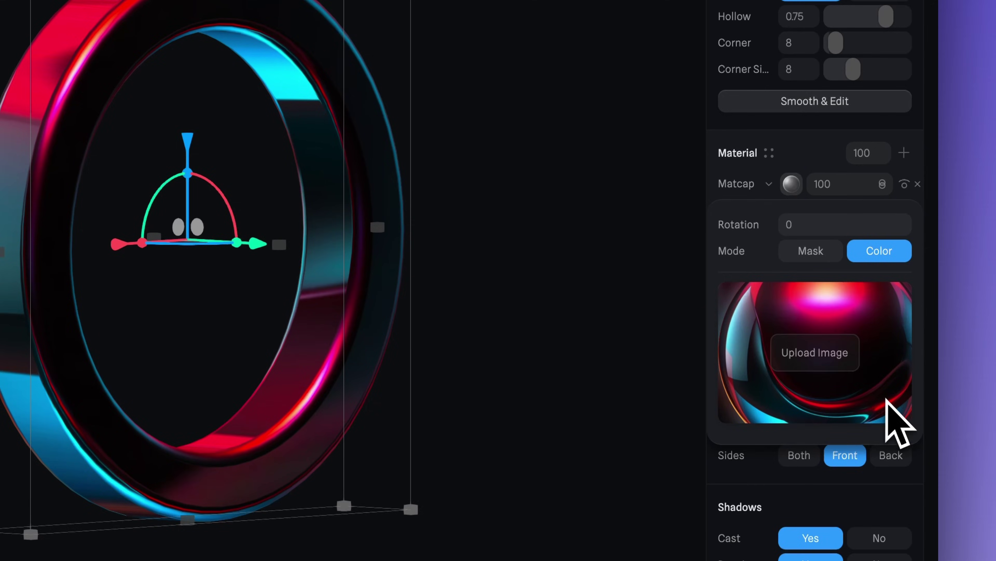
{"action": "left_click", "coordinate": [541, 74]}
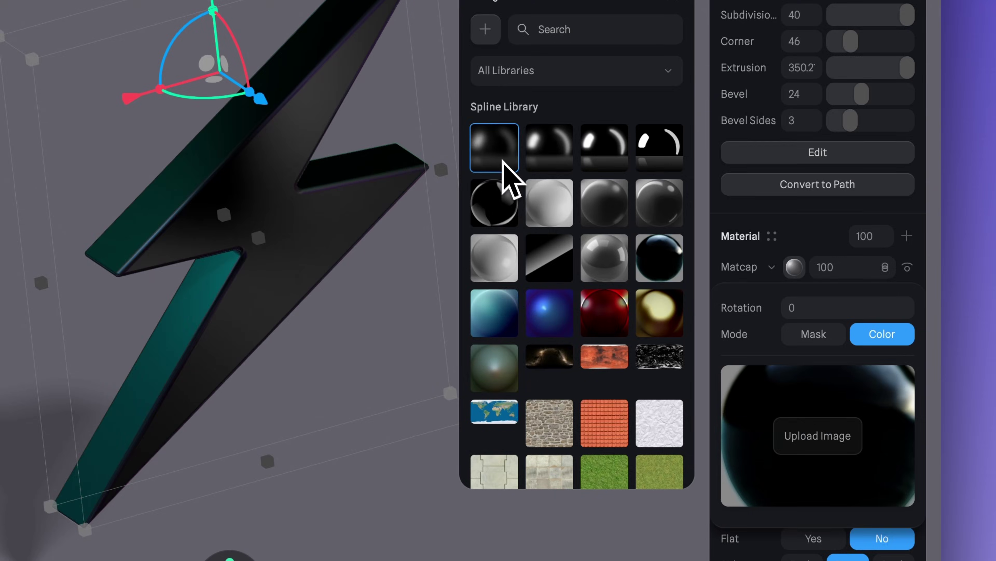
Step: Try the light grey, teal, blue and red sphere images from the Spline Library as the bolt's matcap
{"action": "left_click", "coordinate": [545, 204]}
{"action": "left_click", "coordinate": [507, 314]}
{"action": "left_click", "coordinate": [557, 316]}
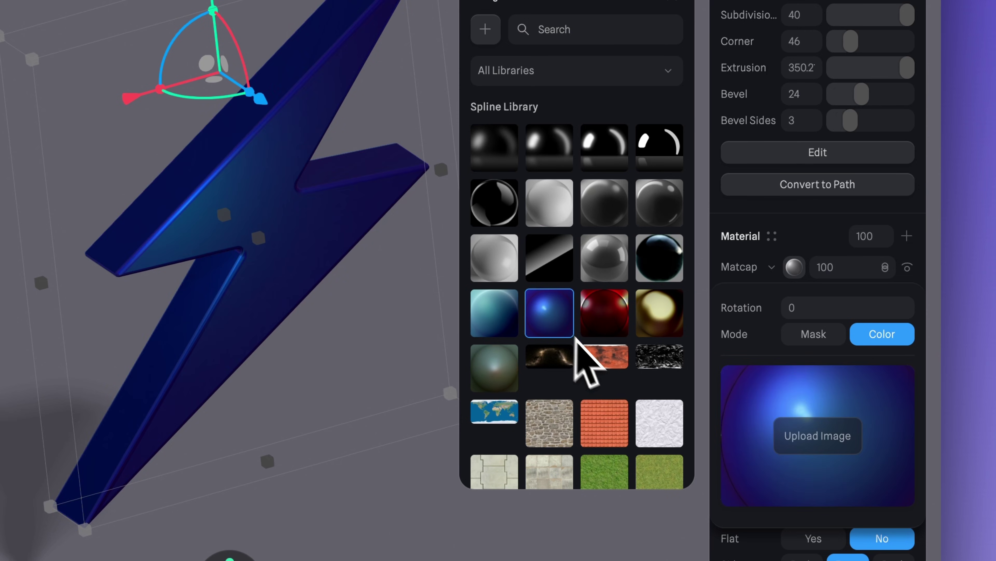
{"action": "left_click", "coordinate": [612, 322]}
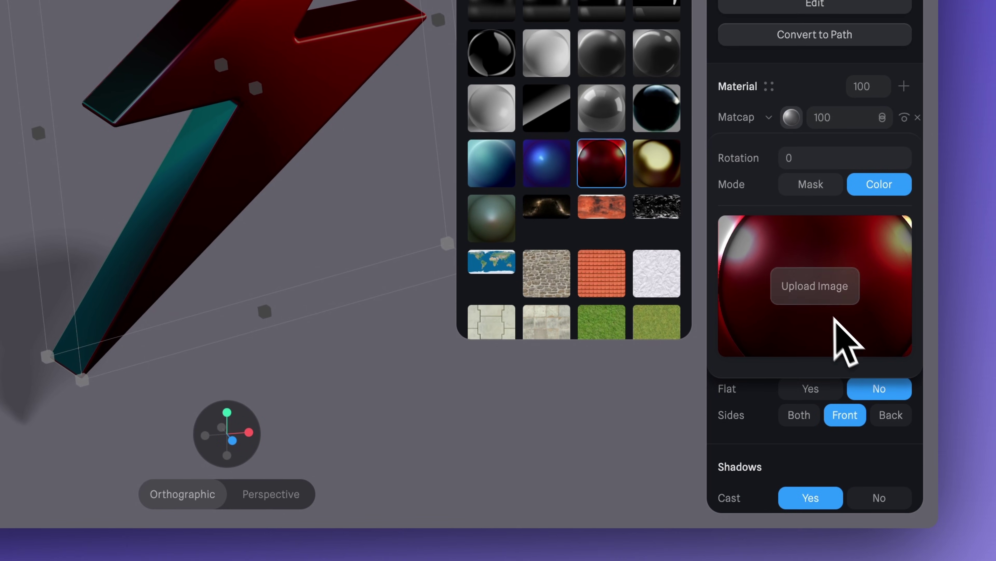
Step: Upload matcaps_cosmolabs (7).png from the matcaps_cosmolabs folder as the Matcap layer's image
{"action": "left_click", "coordinate": [819, 294]}
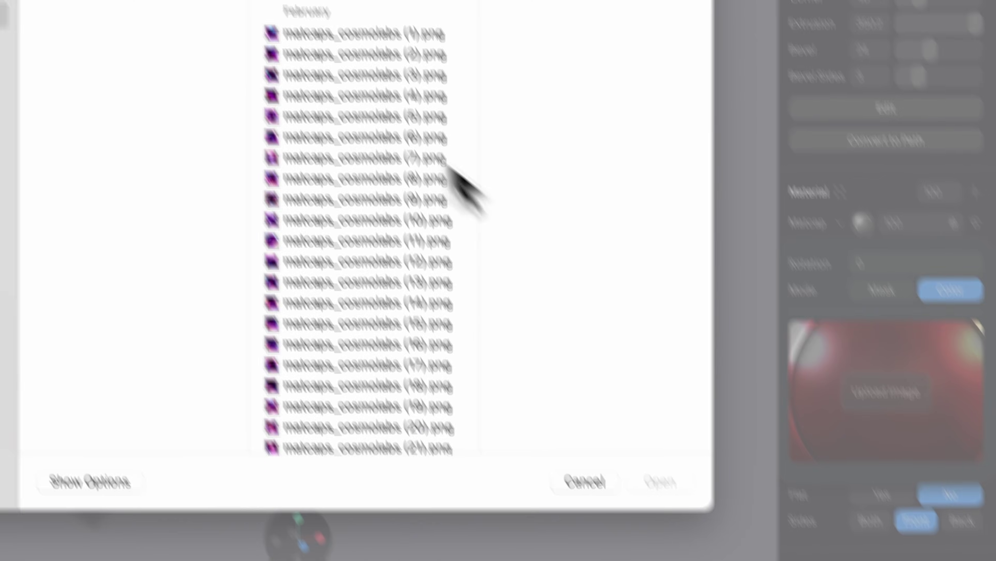
{"action": "left_click", "coordinate": [397, 144]}
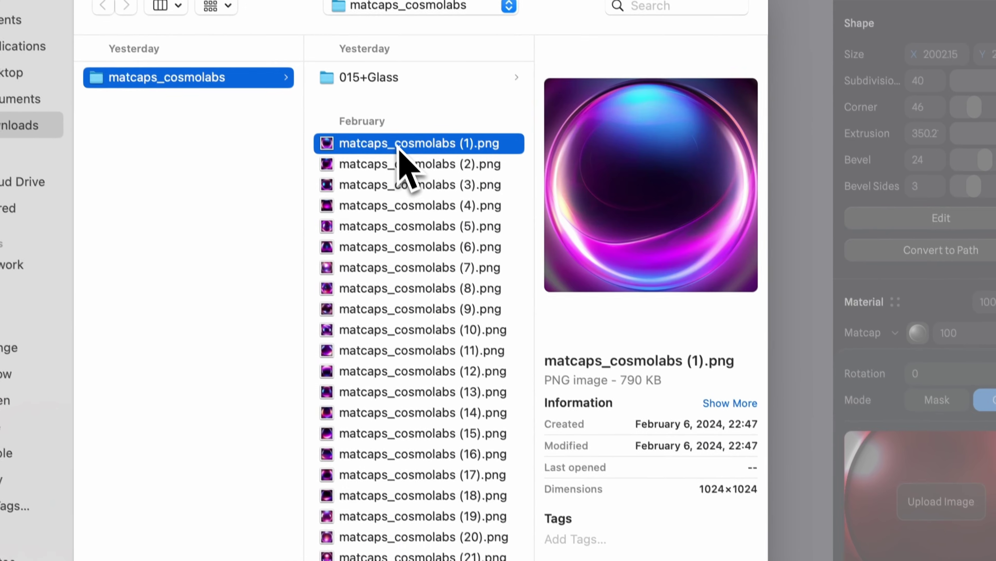
{"action": "left_click", "coordinate": [404, 184]}
{"action": "left_click", "coordinate": [402, 271]}
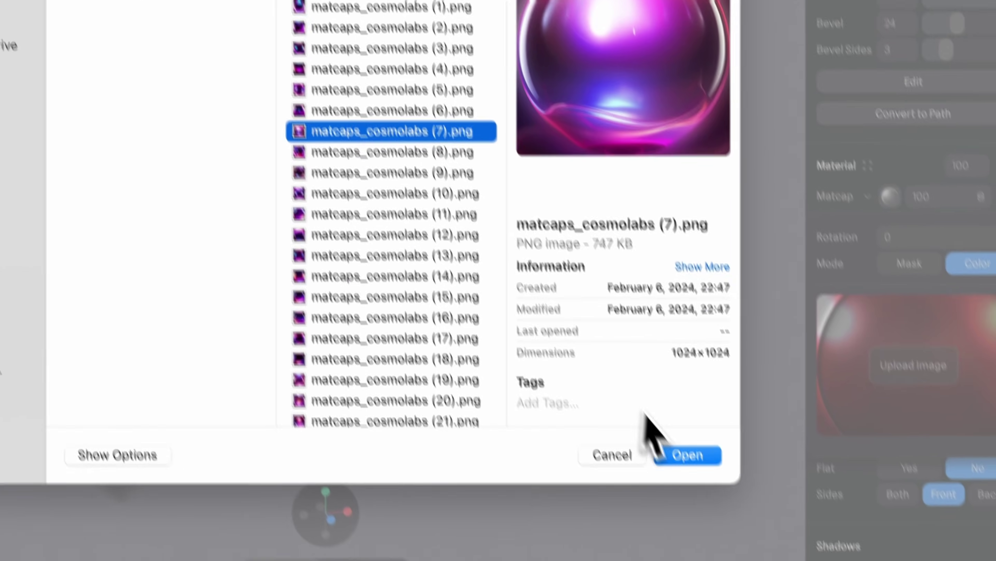
{"action": "left_click", "coordinate": [689, 454]}
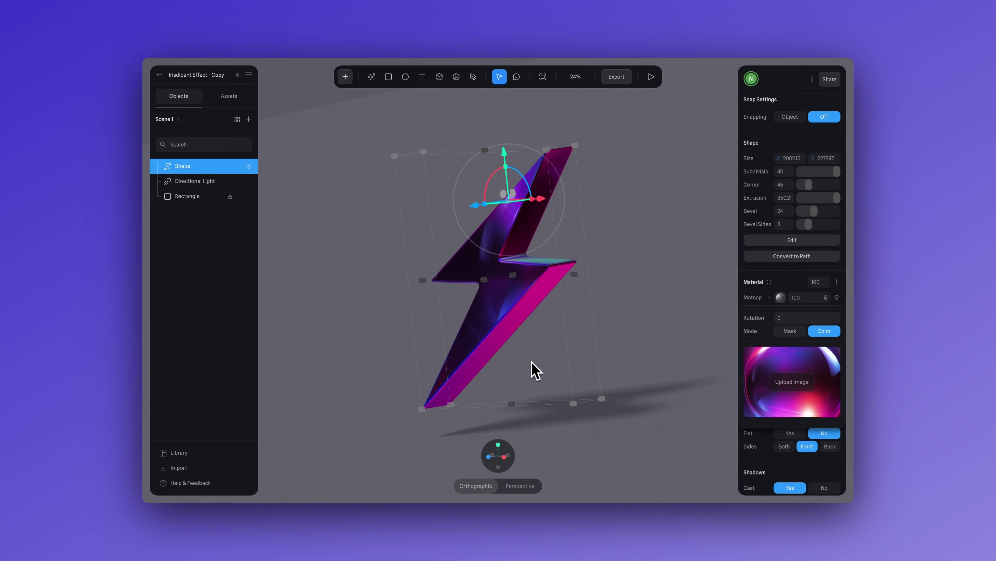
Step: Switch to the design assets website and open its store page
{"action": "left_click", "coordinate": [314, 290]}
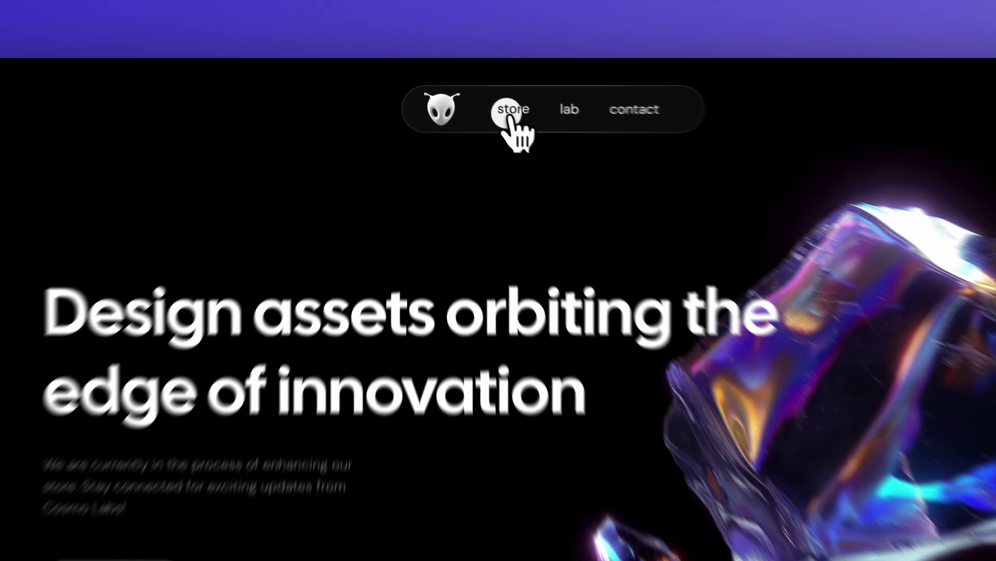
{"action": "left_click", "coordinate": [509, 112]}
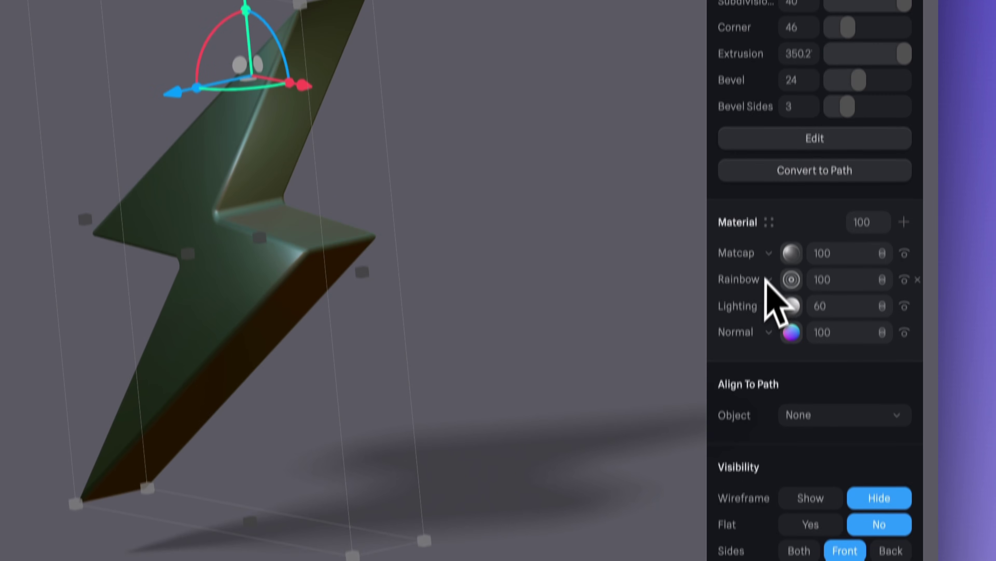
Step: Use the black library image with sharp white highlights for the Matcap layer and change the layer's blending mode
{"action": "left_click", "coordinate": [792, 105]}
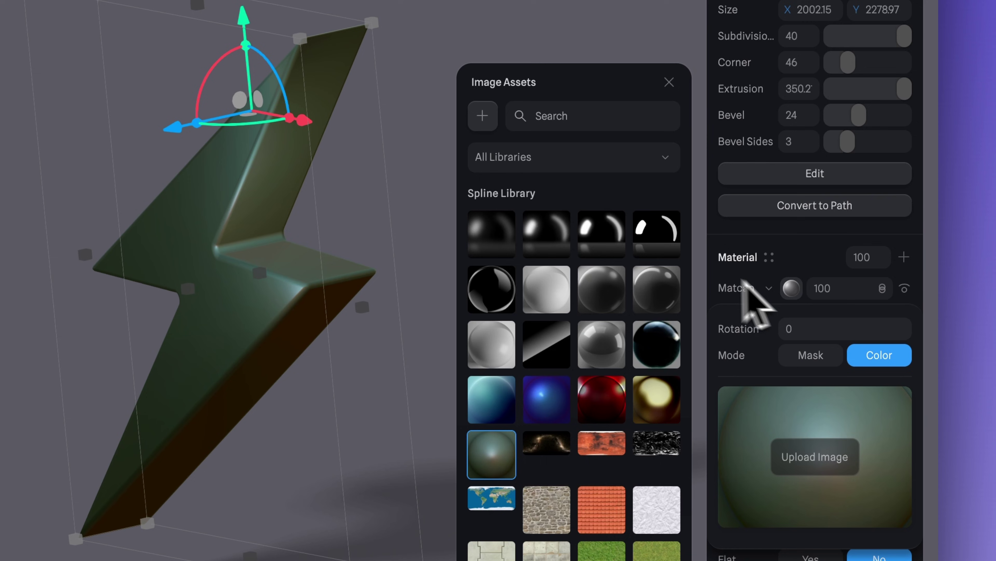
{"action": "left_click", "coordinate": [652, 240]}
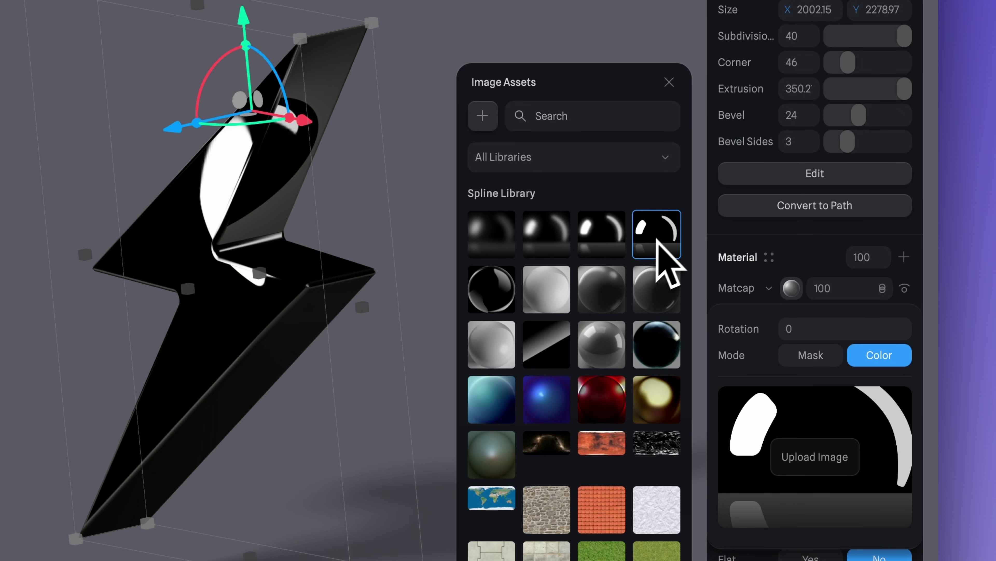
{"action": "left_click", "coordinate": [882, 288]}
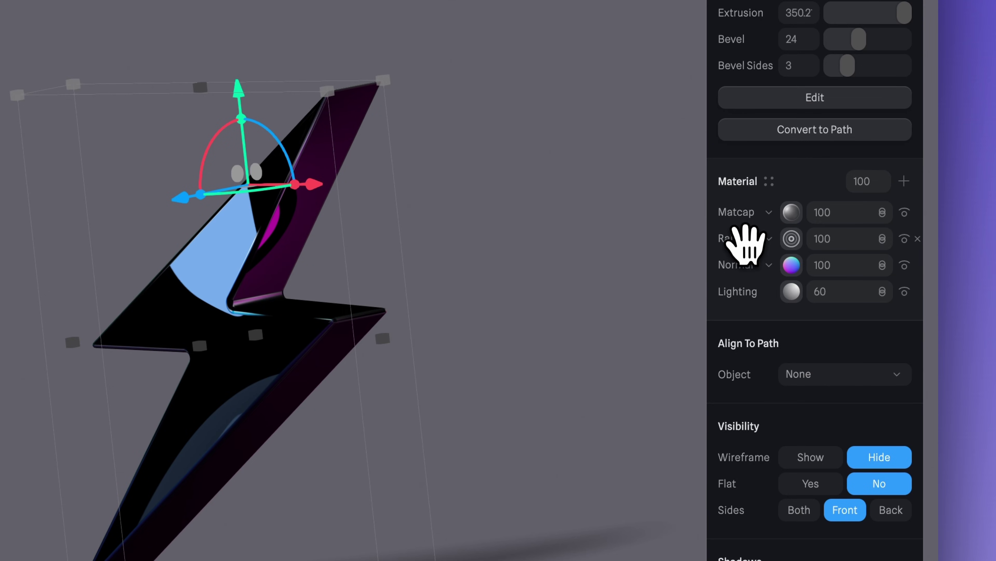
Step: Try a different material layer order by moving the Rainbow layer down the stack
{"action": "mouse_move", "coordinate": [745, 243]}
{"action": "left_mouse_down"}
{"action": "mouse_move", "coordinate": [735, 254]}
{"action": "mouse_move", "coordinate": [750, 240]}
{"action": "mouse_move", "coordinate": [740, 291]}
{"action": "left_mouse_up"}
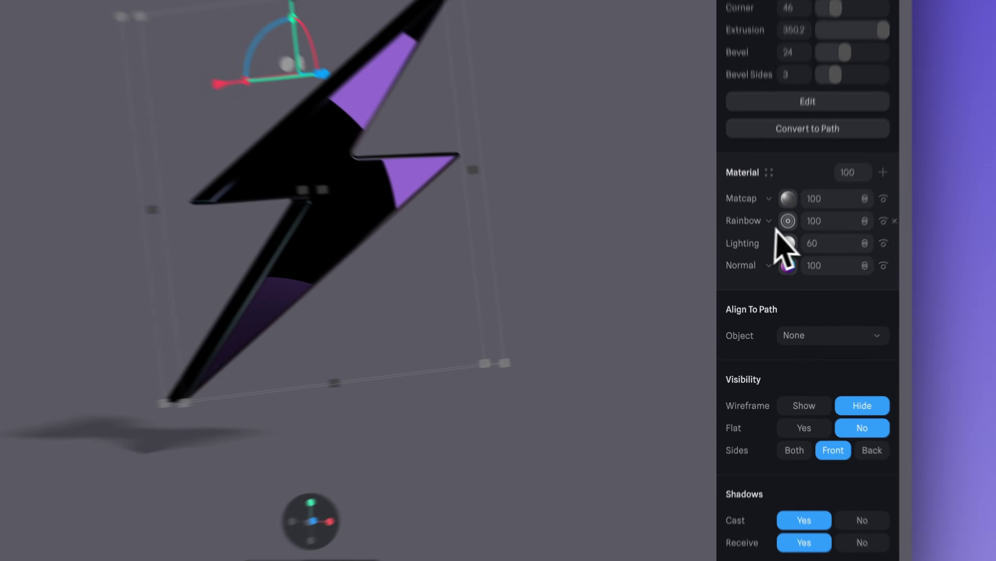
{"action": "left_click", "coordinate": [781, 278]}
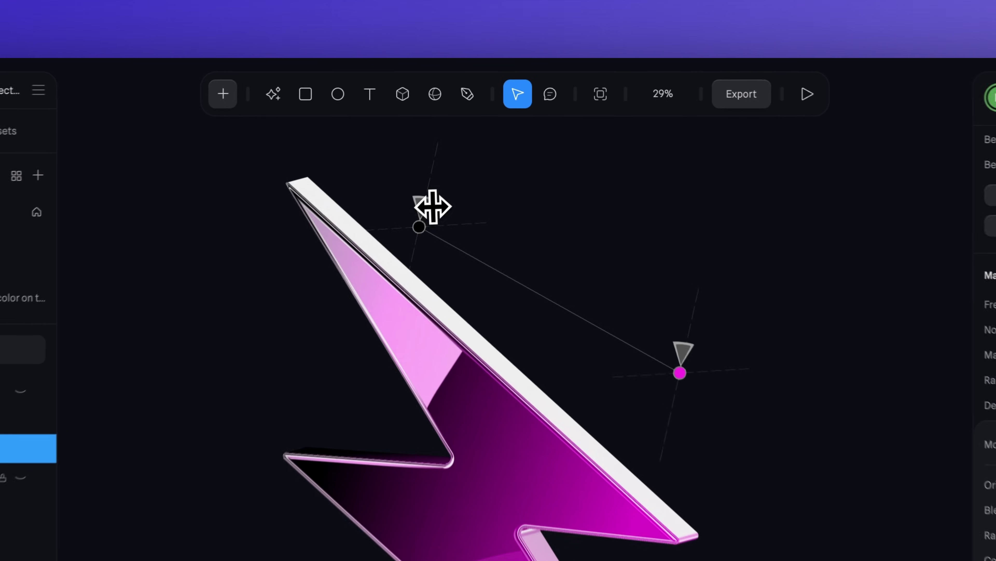
Step: Reposition the black end of the Depth layer's gradient across the magenta bolt
{"action": "left_click_drag", "start_coordinate": [432, 206], "coordinate": [623, 390]}
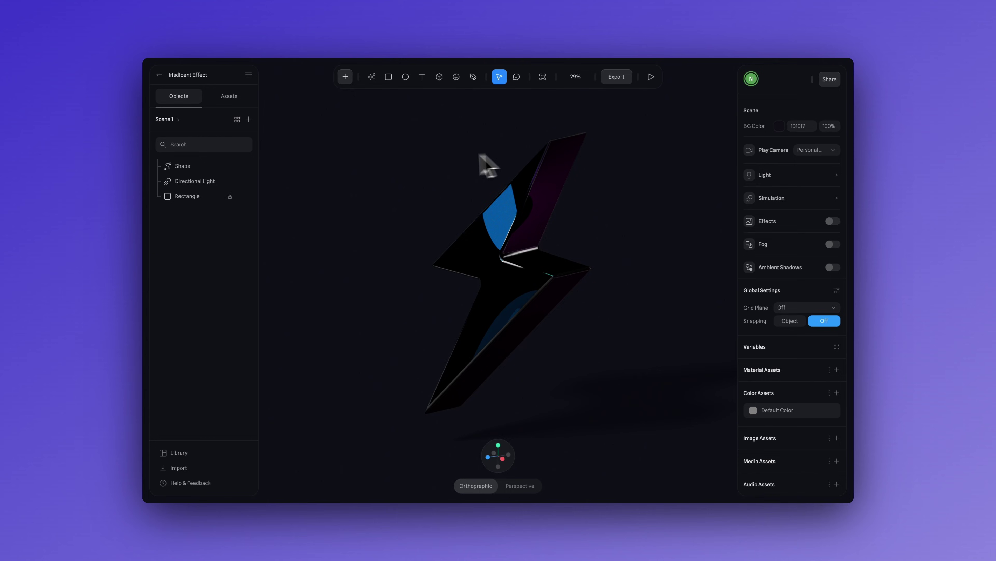
Step: Save the bolt's layered material as a reusable material asset named "Iridescent Black"
{"action": "right_click", "coordinate": [200, 171]}
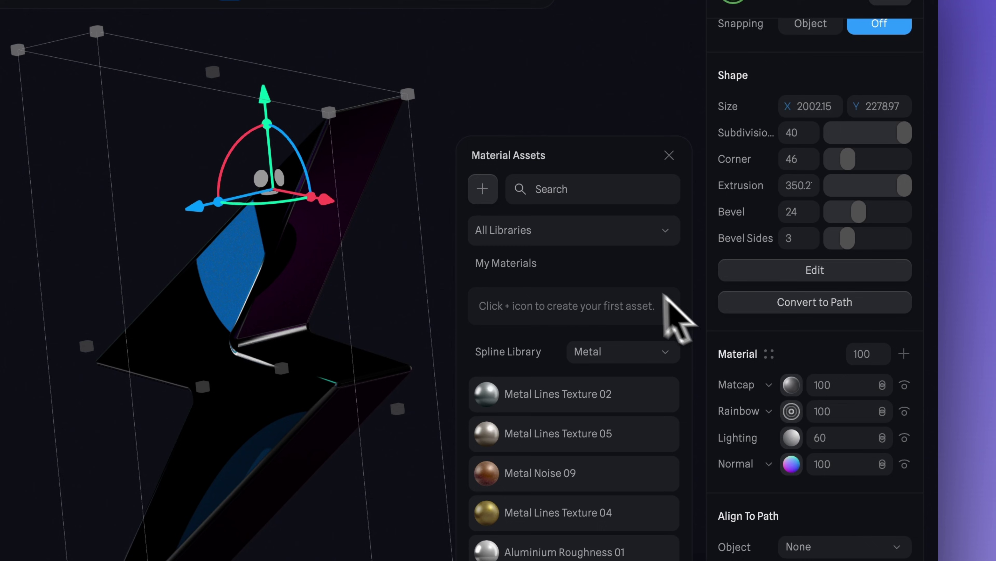
{"action": "left_click", "coordinate": [483, 190]}
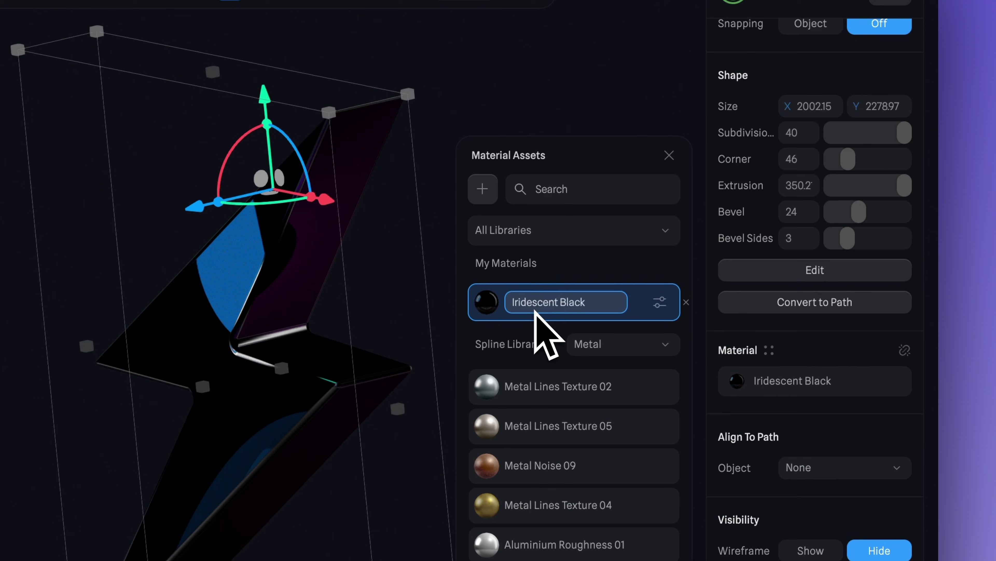
Step: Duplicate the sphere and move the copy, and apply the "Iridescent Black" material asset to all three spheres
{"action": "key", "text": "super+d"}
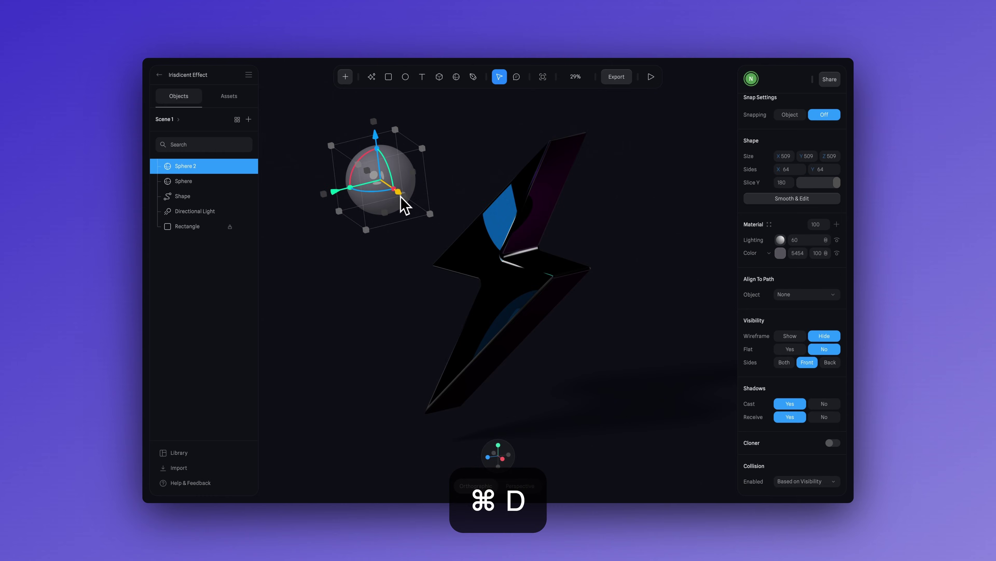
{"action": "left_click_drag", "start_coordinate": [402, 205], "coordinate": [460, 277]}
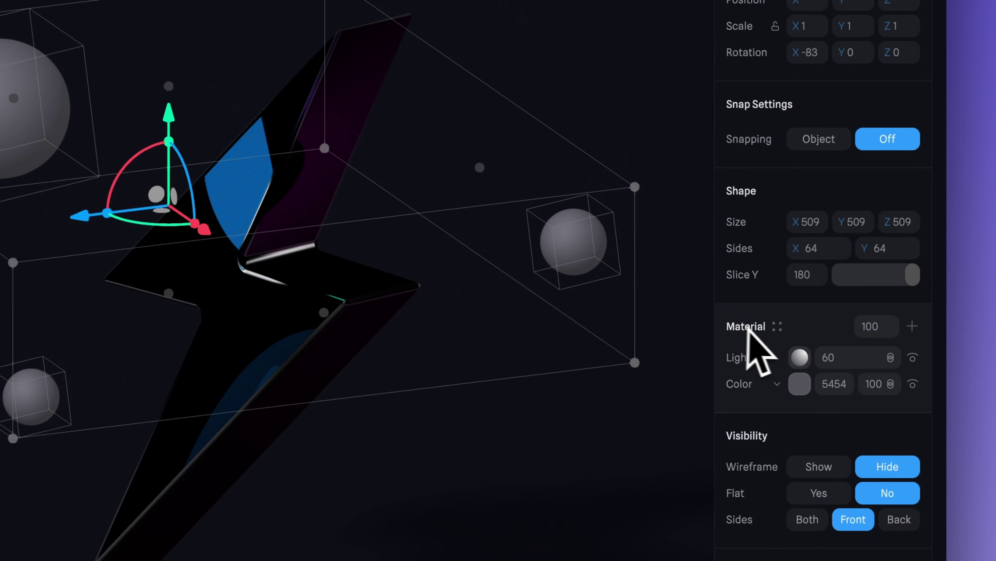
{"action": "left_click", "coordinate": [770, 322]}
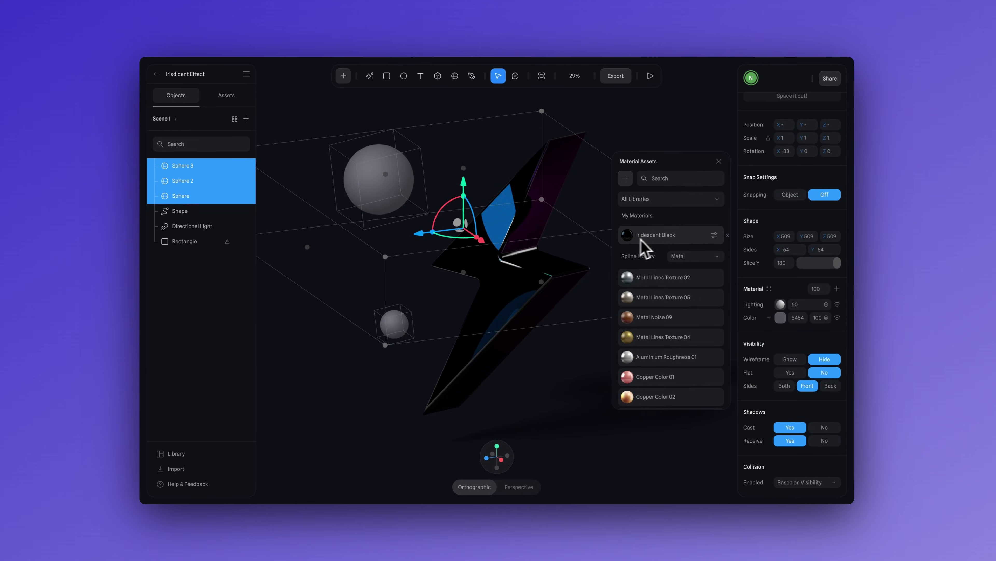
{"action": "left_click", "coordinate": [549, 223]}
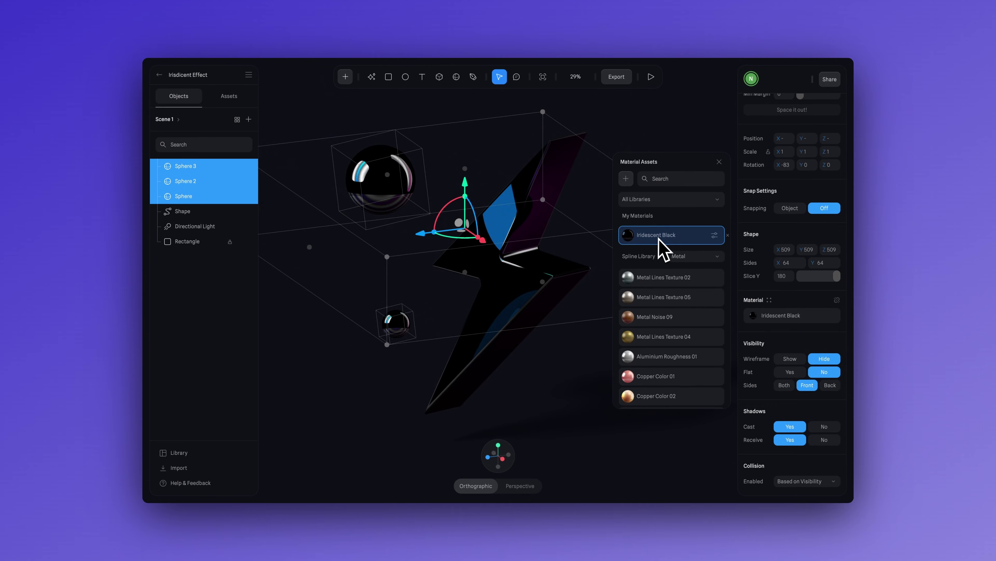
{"action": "left_click", "coordinate": [663, 137]}
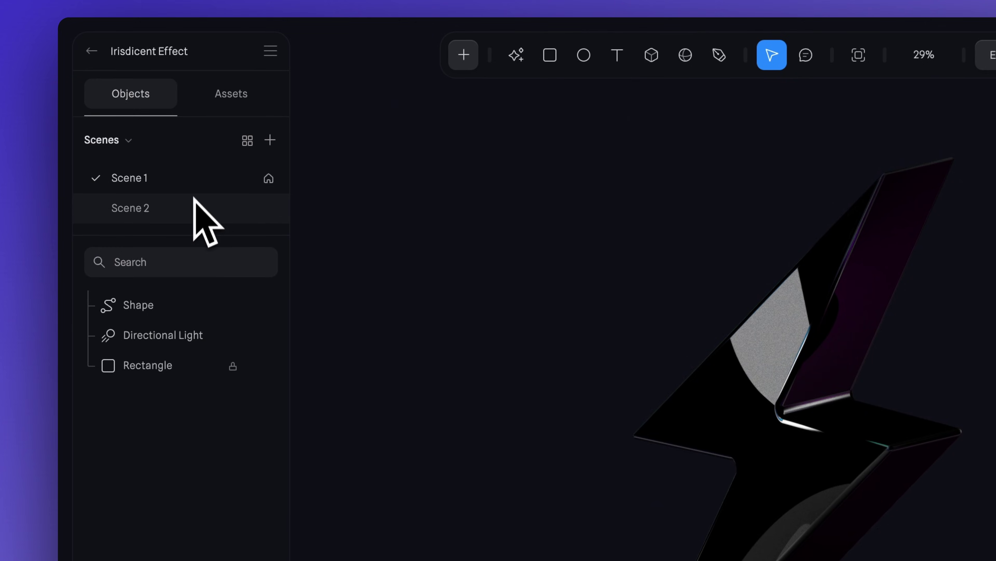
Step: Switch to Scene 2, preview it, and apply the "Iridescent Black" material asset to the Icon object
{"action": "left_click", "coordinate": [149, 214]}
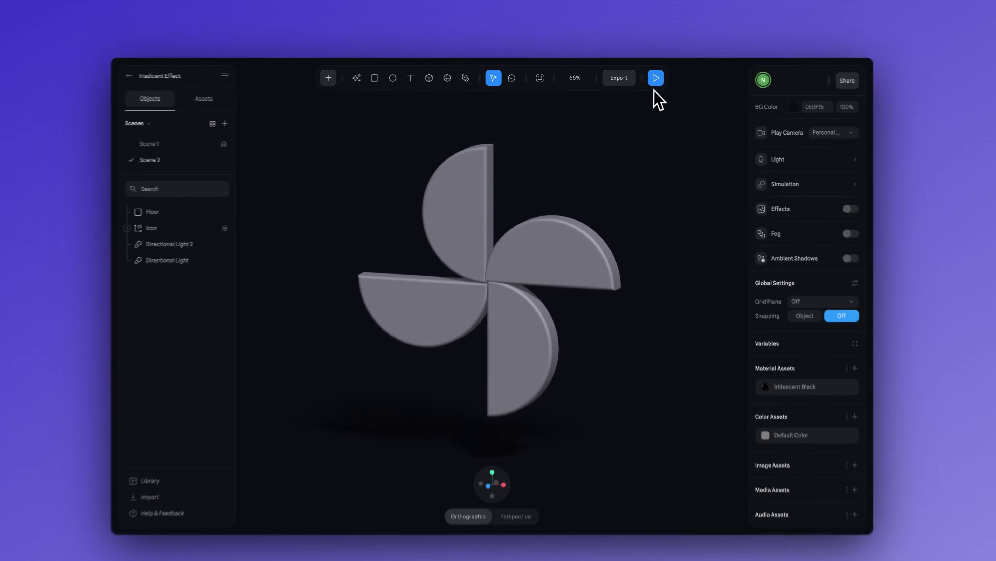
{"action": "left_click", "coordinate": [655, 80]}
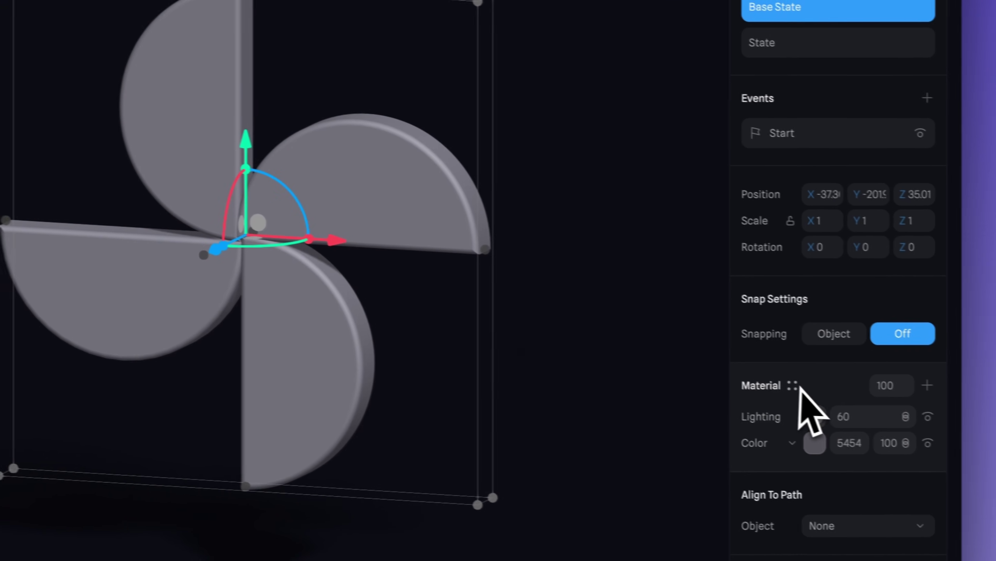
{"action": "left_click", "coordinate": [799, 386]}
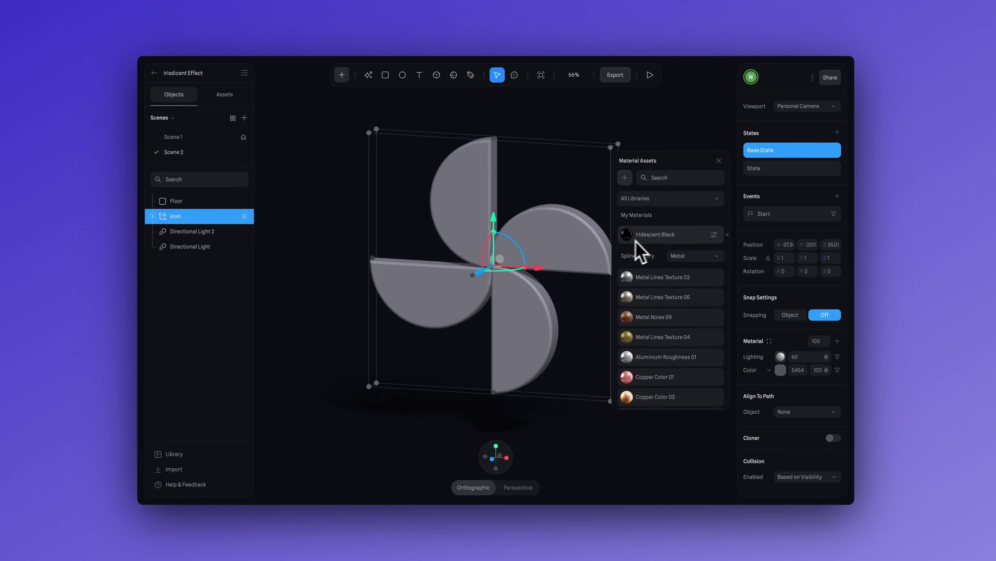
{"action": "left_click", "coordinate": [510, 171]}
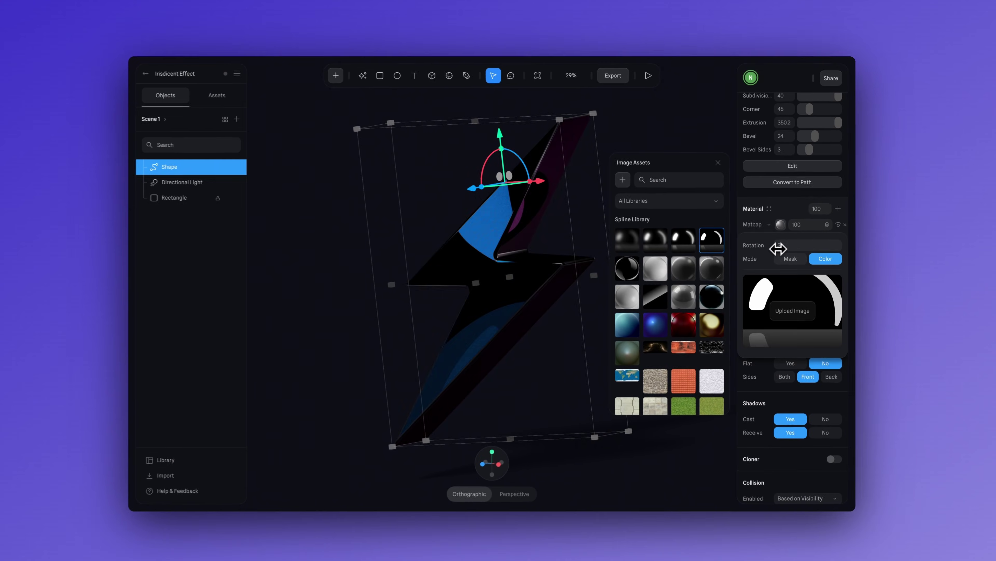
Step: Add a new state to the lightning bolt and set its Matcap layer's rotation to 360 in that state
{"action": "left_click_drag", "start_coordinate": [778, 248], "coordinate": [778, 249]}
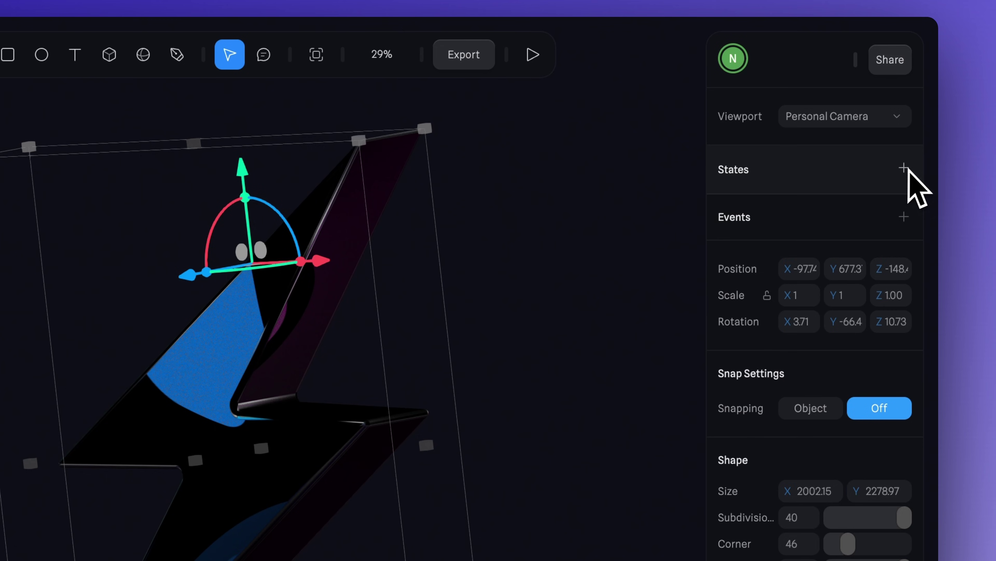
{"action": "left_click", "coordinate": [903, 168]}
{"action": "scroll", "coordinate": [829, 252], "scroll_direction": "down", "scroll_amount": 10}
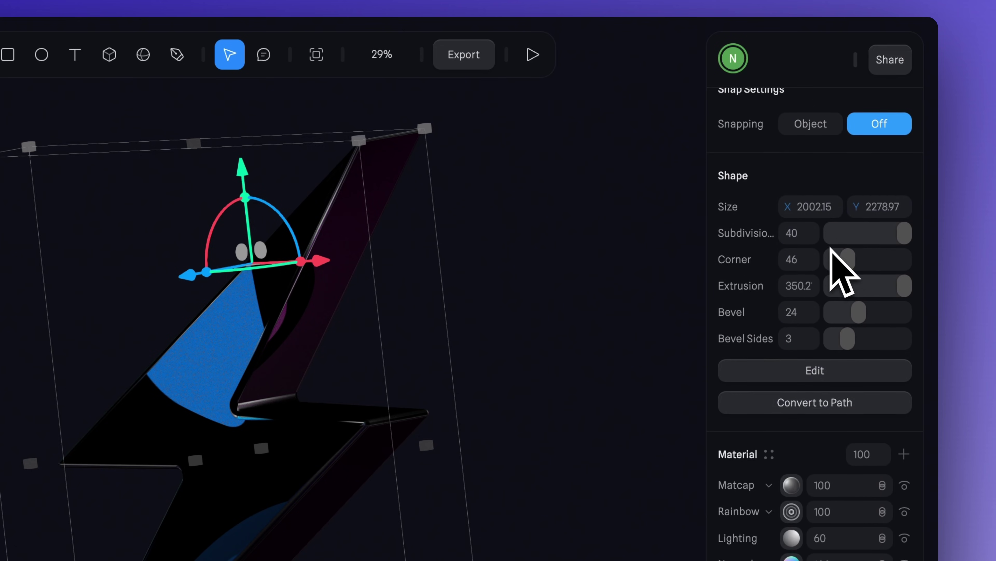
{"action": "left_click", "coordinate": [793, 373]}
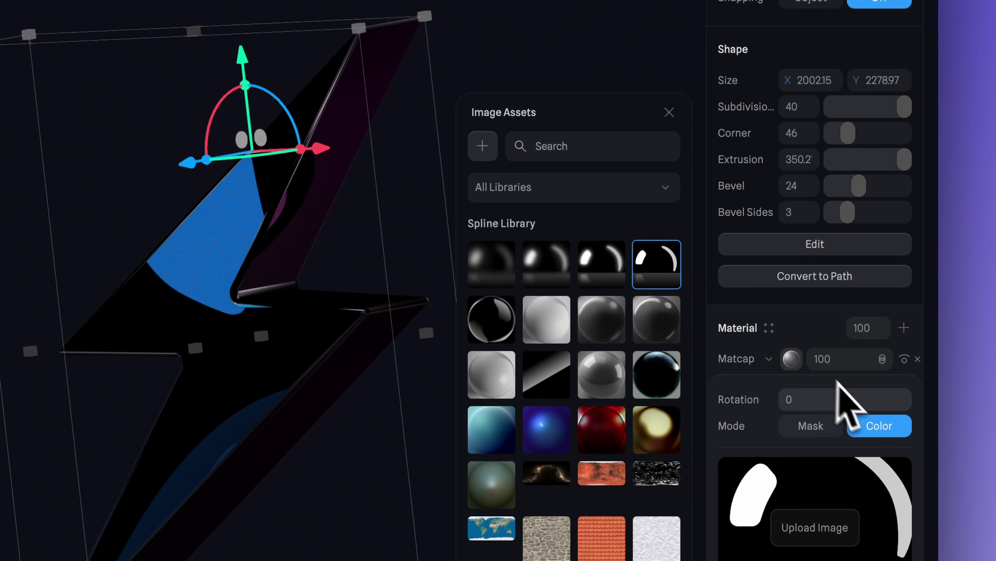
{"action": "left_click", "coordinate": [839, 401]}
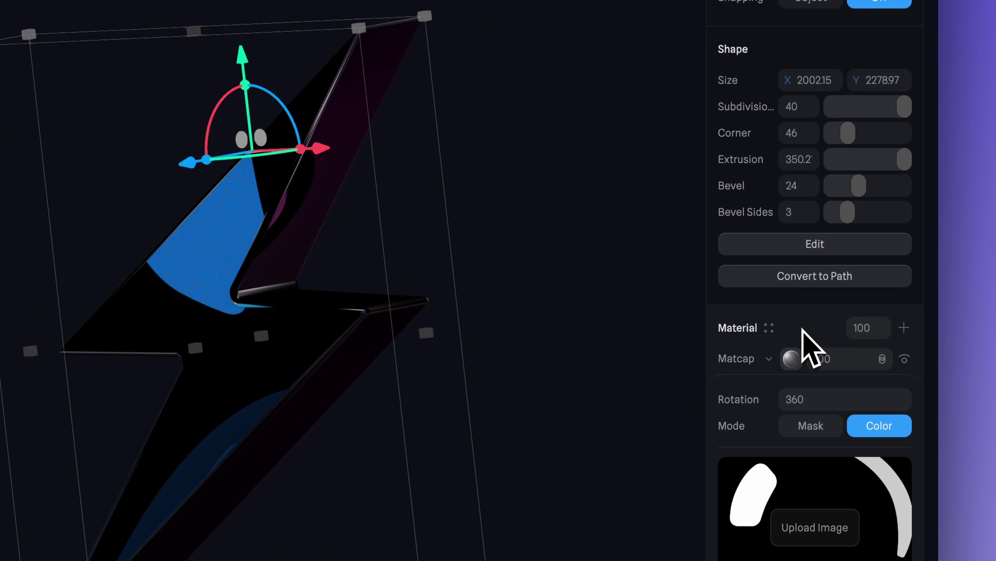
{"action": "left_click", "coordinate": [806, 345]}
Step: Add a Start event to the bolt with a Transition action that goes from Base State to State
{"action": "scroll", "coordinate": [808, 347], "scroll_direction": "up", "scroll_amount": 10}
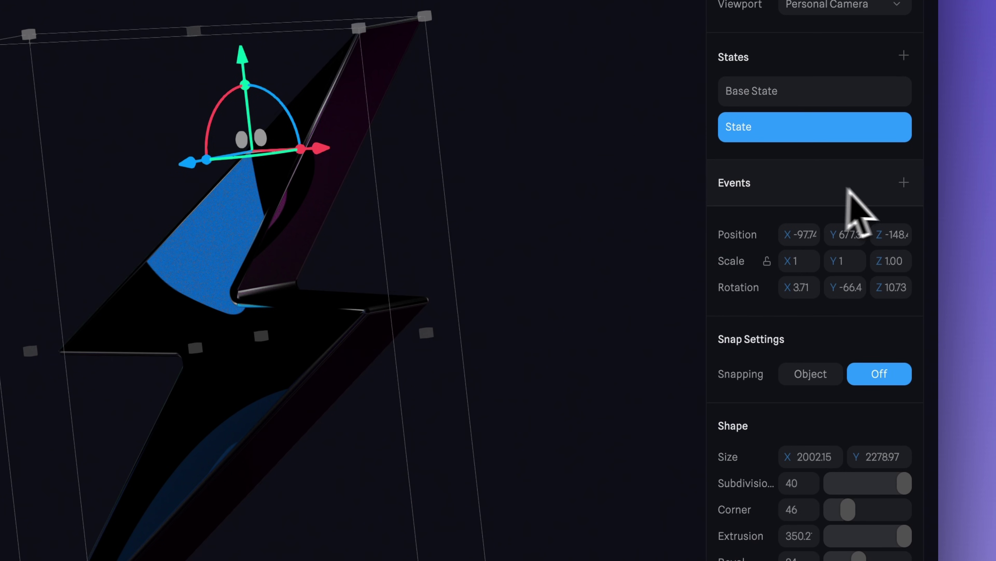
{"action": "left_click", "coordinate": [904, 183]}
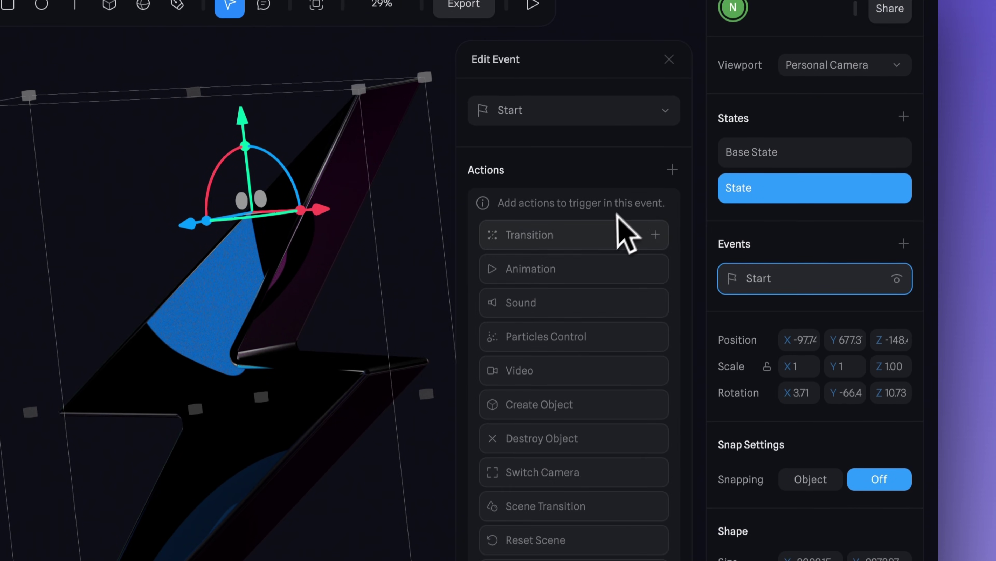
{"action": "left_click", "coordinate": [627, 176]}
{"action": "left_click", "coordinate": [581, 210]}
{"action": "left_click", "coordinate": [620, 322]}
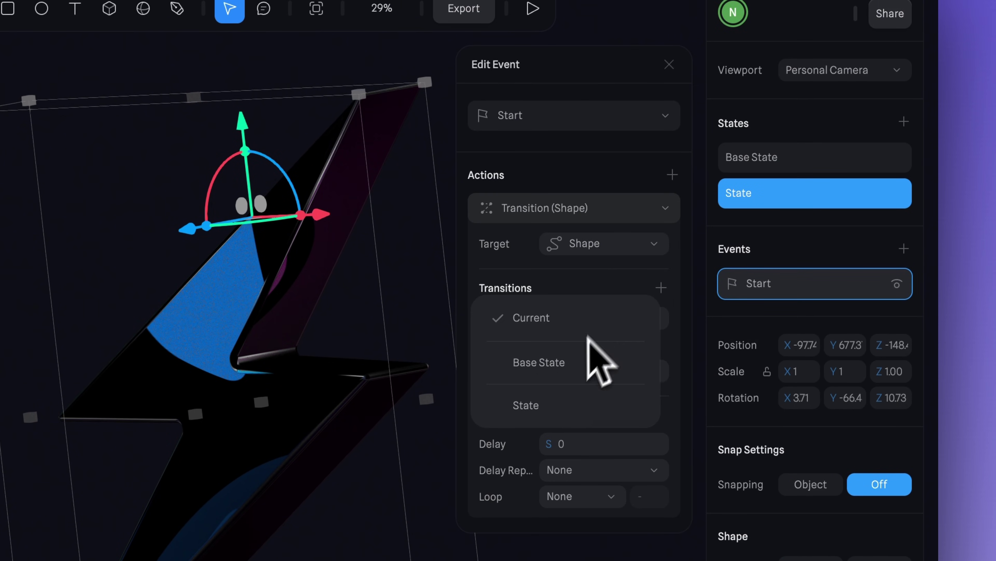
{"action": "left_click", "coordinate": [564, 373]}
Step: Give the bolt's transition Linear easing, an infinite loop and a duration of 5 seconds, and preview the scene
{"action": "left_click", "coordinate": [618, 350]}
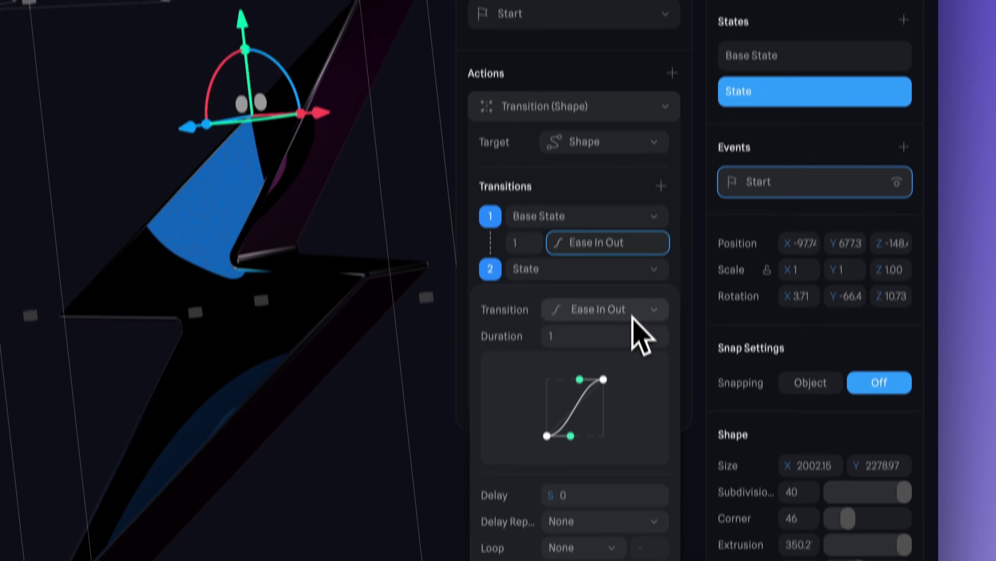
{"action": "left_click", "coordinate": [631, 412]}
{"action": "left_click", "coordinate": [644, 155]}
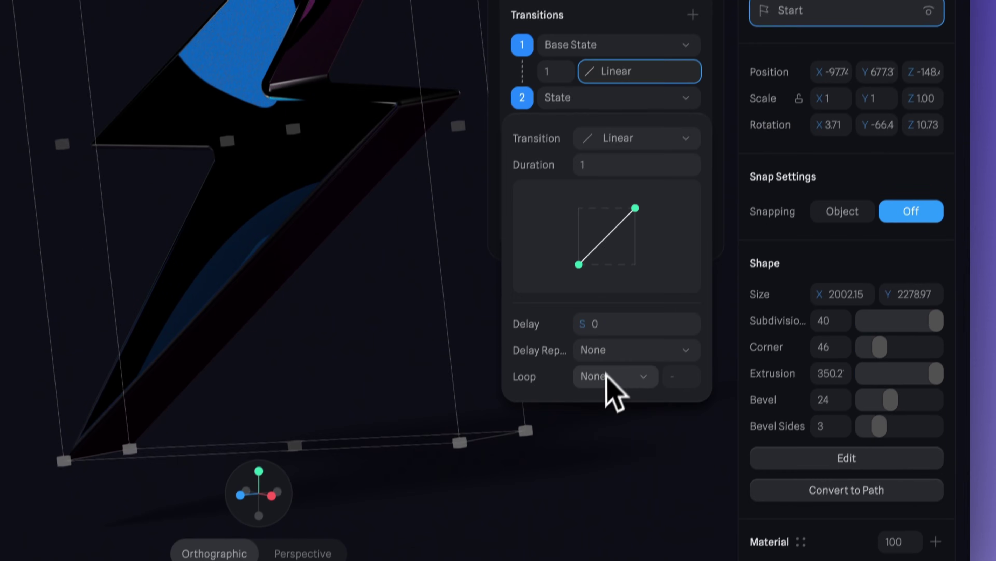
{"action": "left_click", "coordinate": [606, 376]}
{"action": "left_click", "coordinate": [612, 422]}
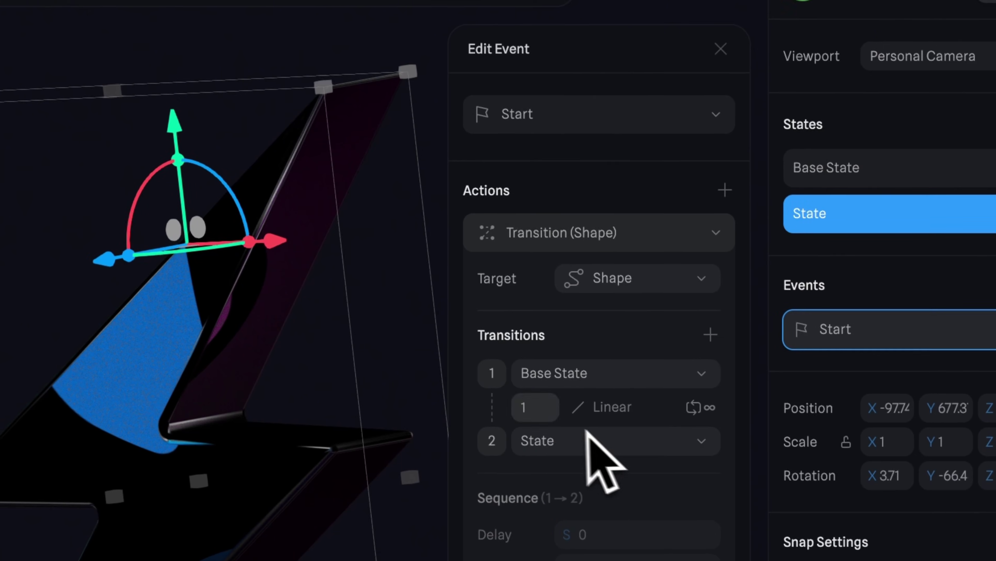
{"action": "left_click", "coordinate": [555, 71]}
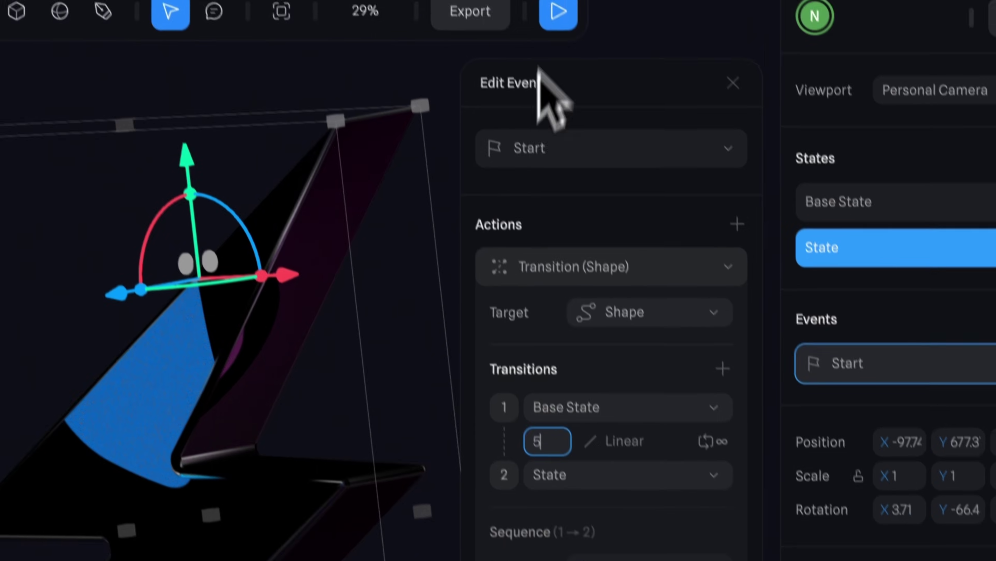
{"action": "left_click", "coordinate": [543, 0]}
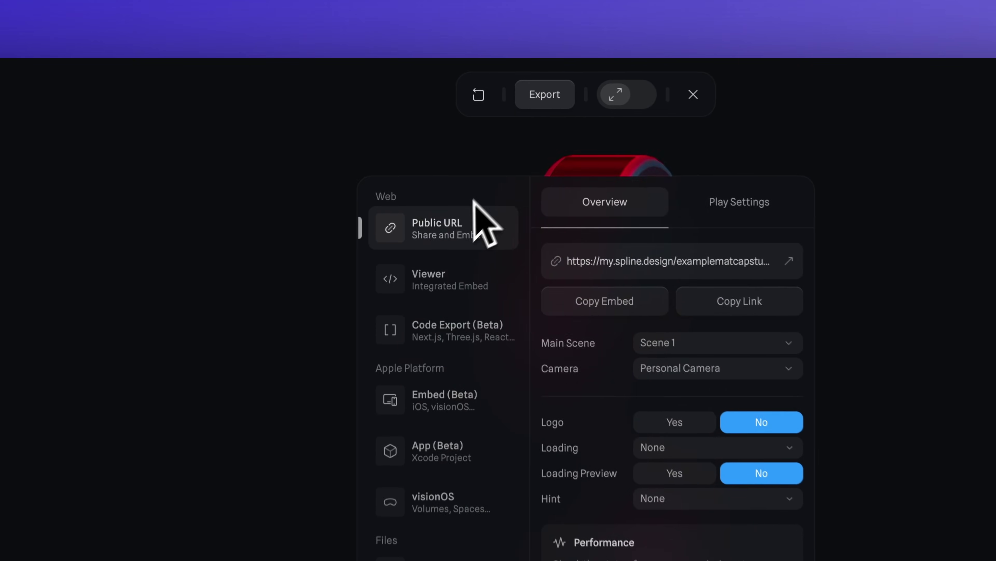
Step: Review the Viewer, visionOS, App and Embed export options for the scene
{"action": "left_click", "coordinate": [441, 168]}
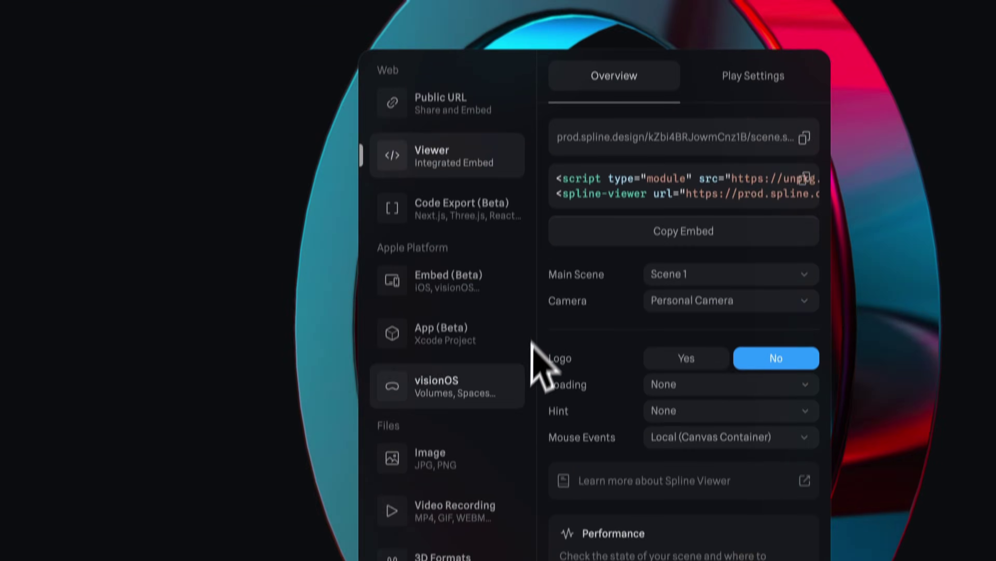
{"action": "left_click", "coordinate": [486, 518]}
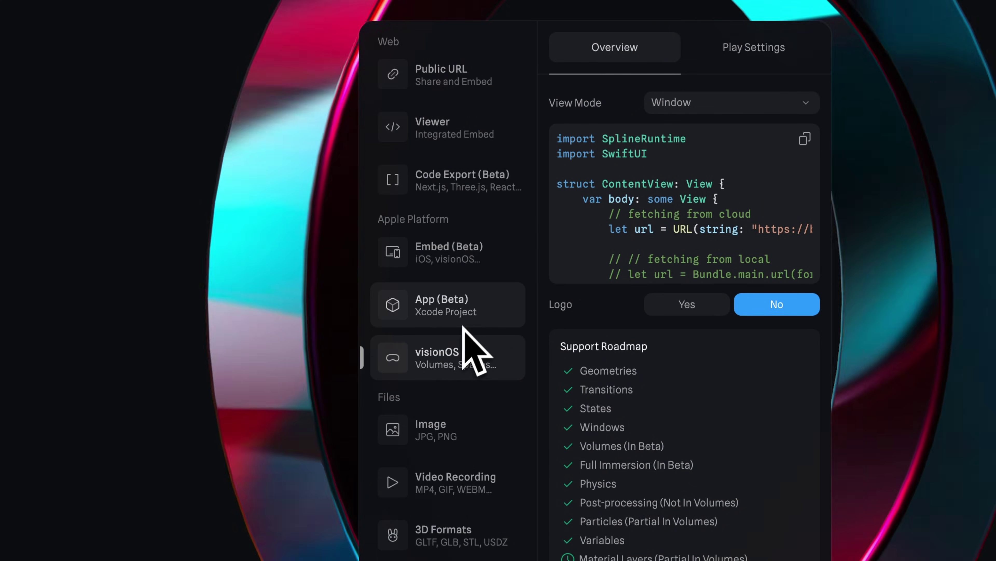
{"action": "left_click", "coordinate": [473, 308]}
{"action": "left_click", "coordinate": [490, 252]}
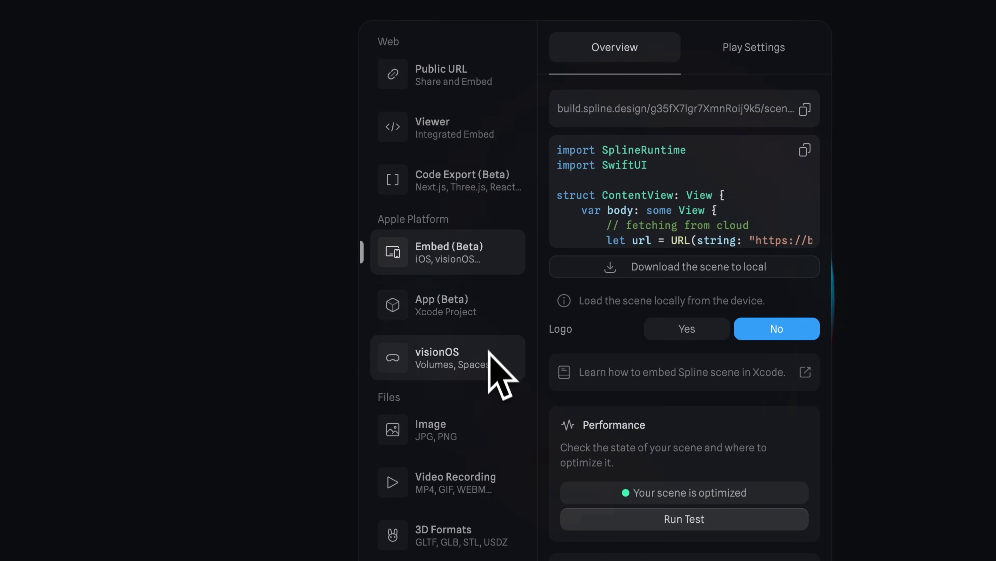